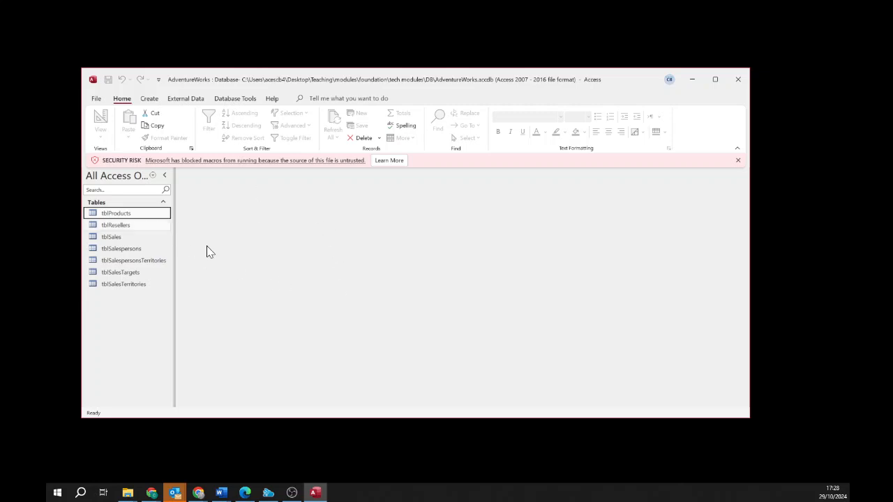
# Open the database's relationships diagram to examine how the sales, salesperson and territory tables are linked
pyautogui.click(237, 99)
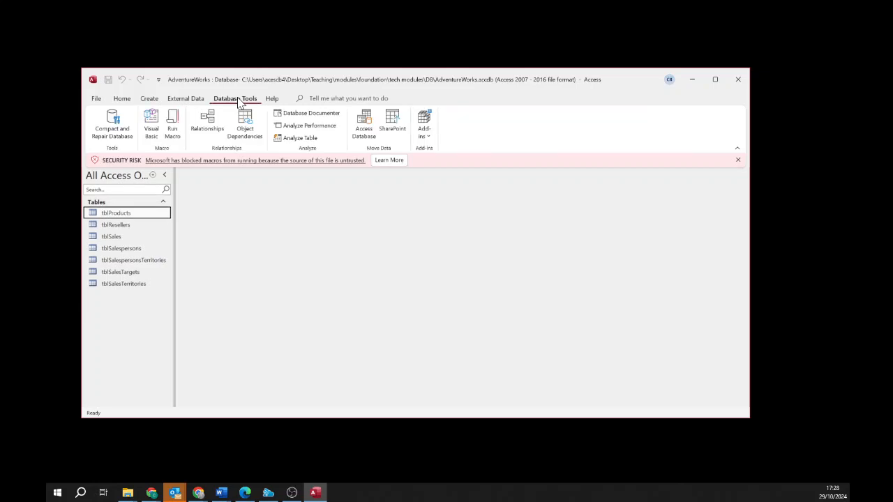
pyautogui.click(209, 120)
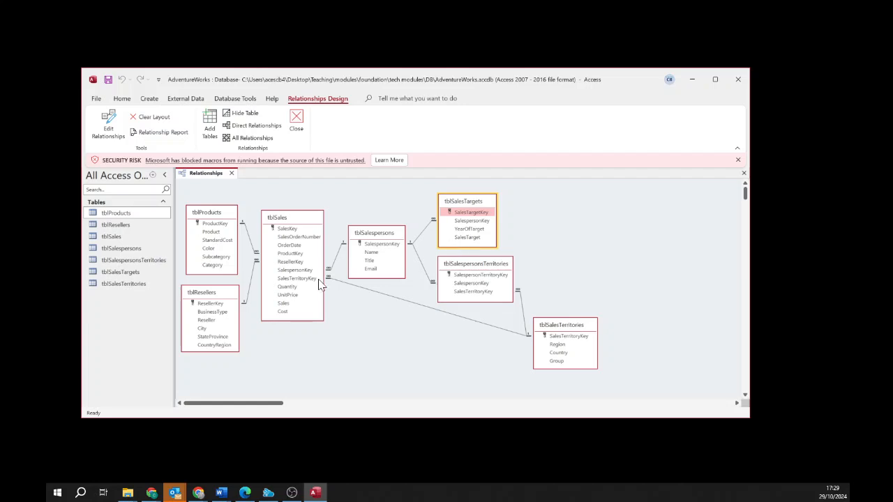
pyautogui.click(424, 375)
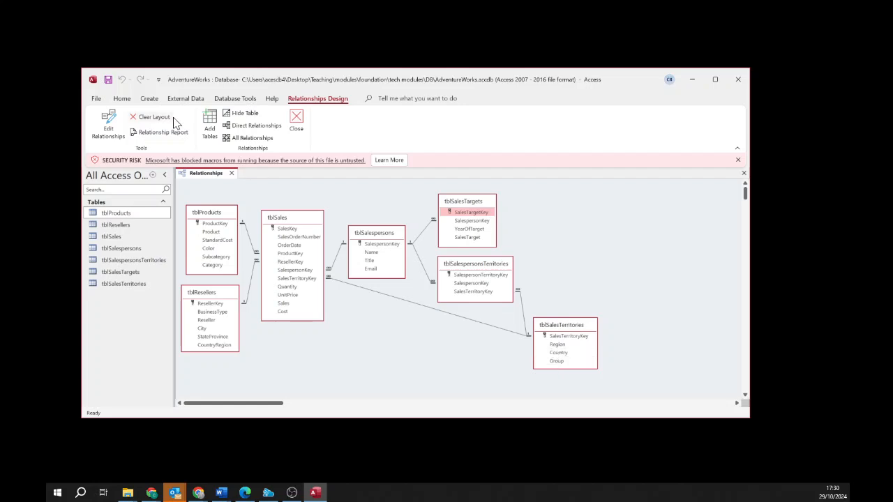
# Start a new query design with tblSalespersons, tblSalesTerritories and tblSalespersonsTerritories, arranging the linking table between the other two
pyautogui.click(149, 100)
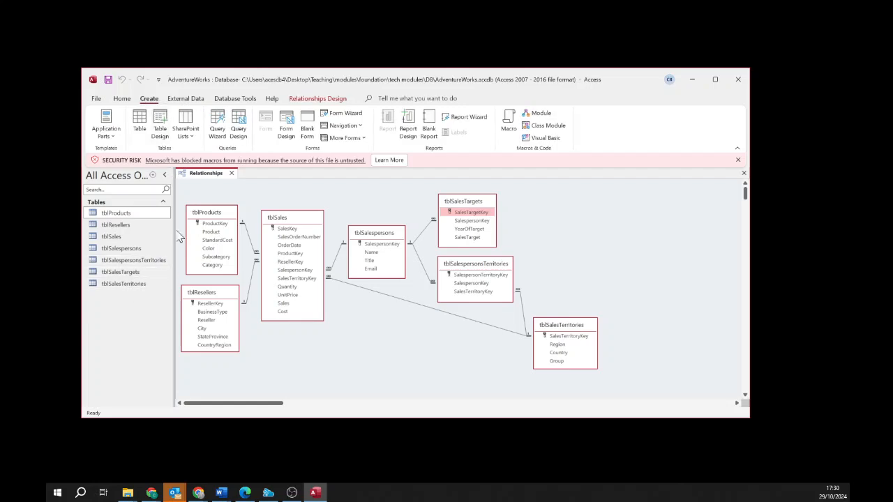
pyautogui.click(239, 126)
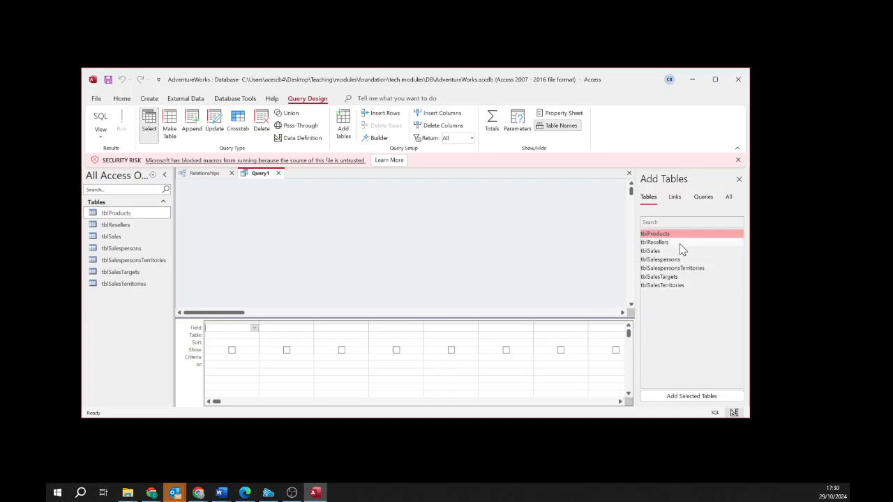
pyautogui.doubleClick(673, 261)
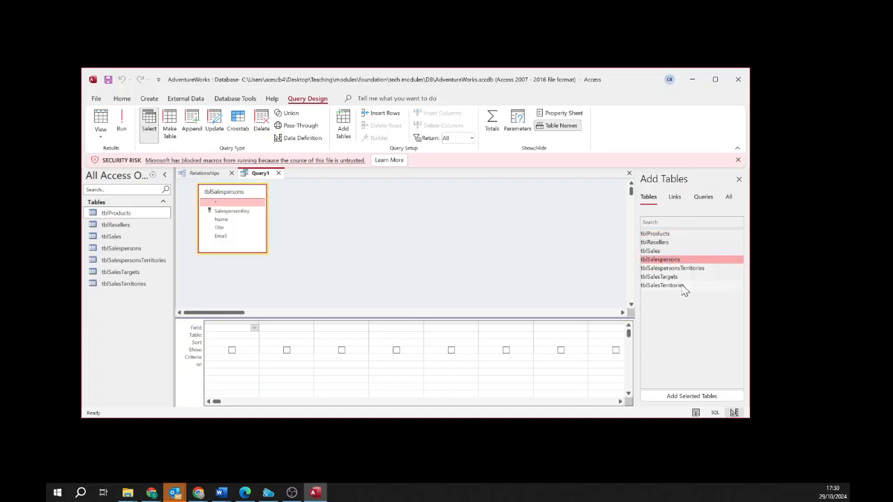
pyautogui.doubleClick(682, 286)
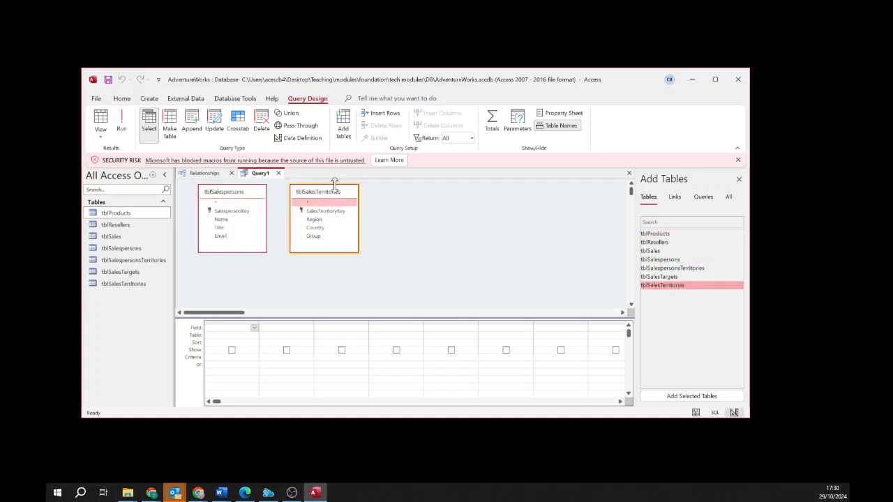
pyautogui.moveTo(335, 183); pyautogui.dragTo(445, 183)
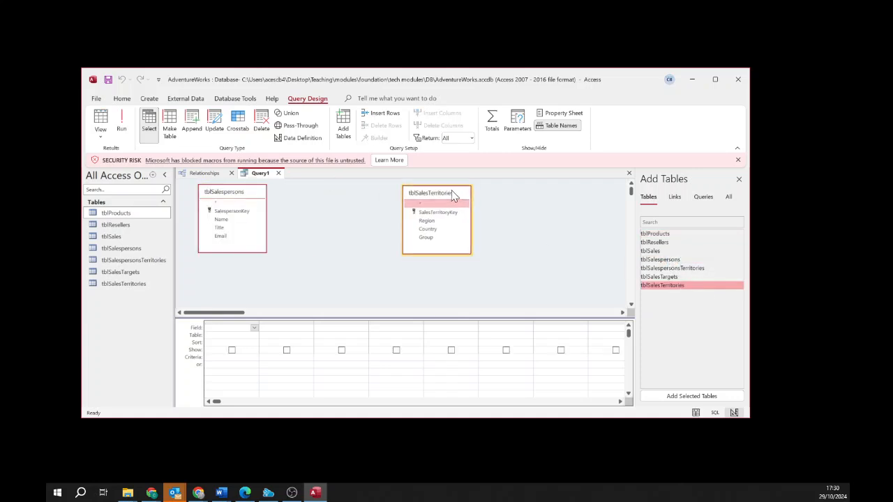
pyautogui.doubleClick(700, 268)
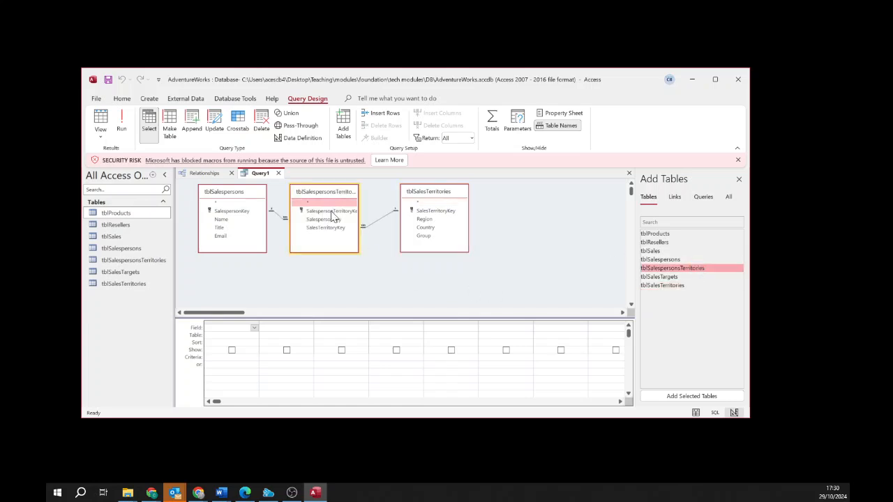
pyautogui.moveTo(327, 191); pyautogui.dragTo(338, 192)
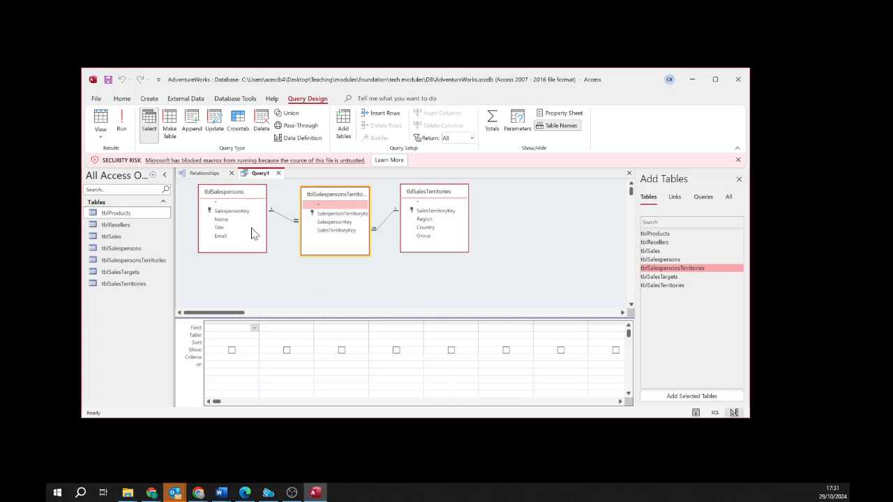
# Add all fields of the three tables to the query grid and widen the tblSalespersonsTerritories column to fit
pyautogui.doubleClick(218, 202)
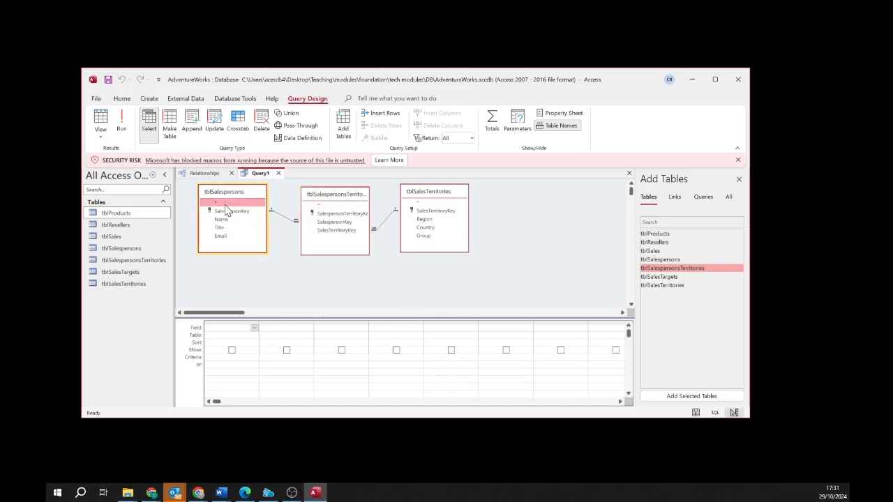
pyautogui.doubleClick(325, 204)
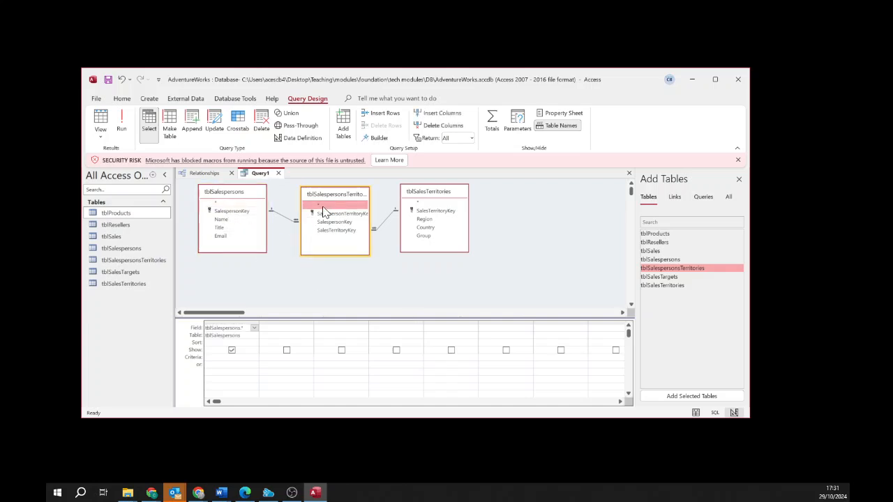
pyautogui.doubleClick(424, 203)
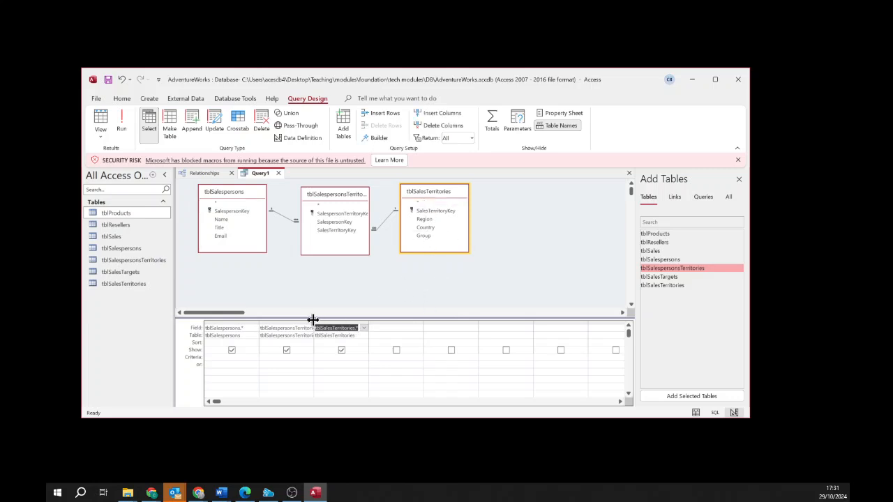
pyautogui.moveTo(314, 320); pyautogui.dragTo(323, 320)
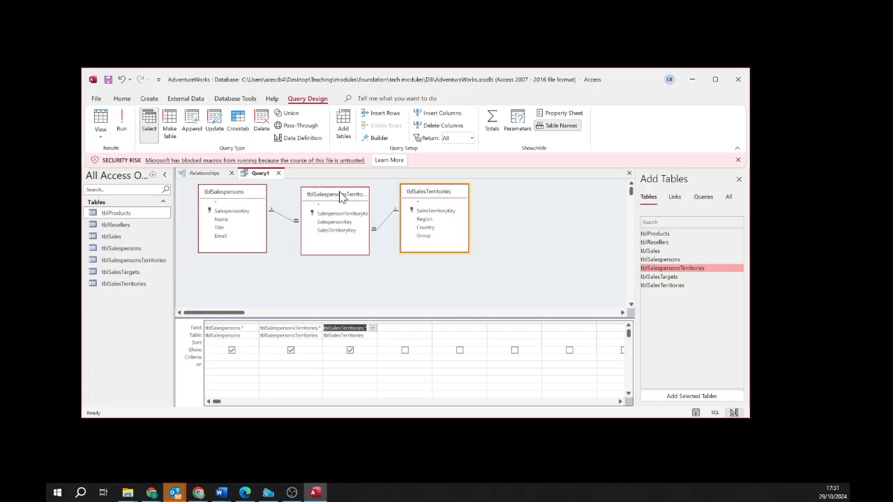
pyautogui.moveTo(340, 196); pyautogui.dragTo(337, 192)
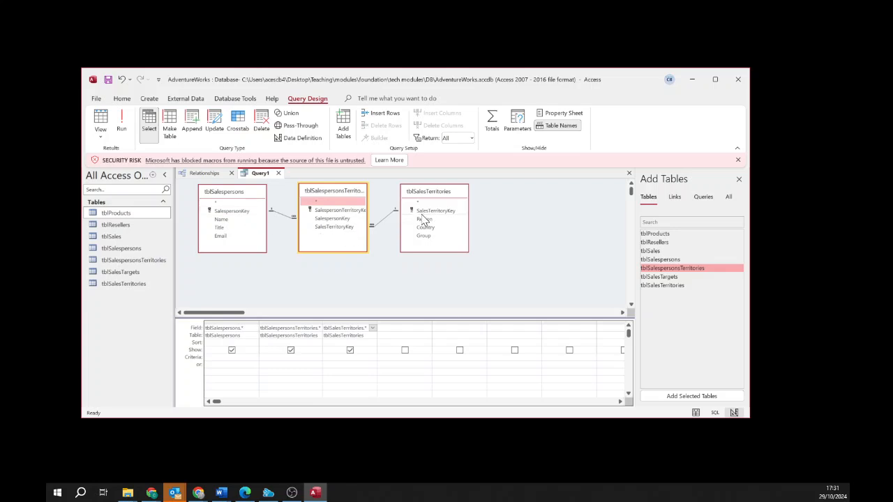
# Replace the all-fields entry for tblSalespersonsTerritories in the query grid with only SalespersonTerritoryKey
pyautogui.click(341, 212)
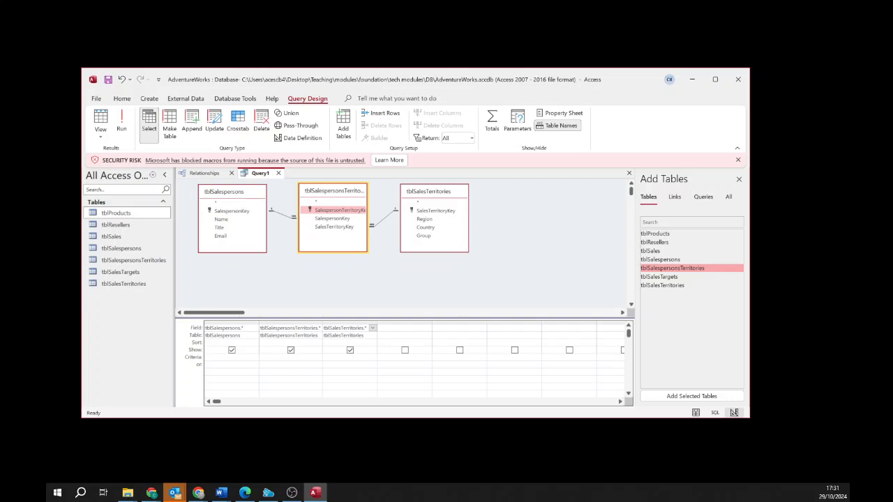
pyautogui.click(314, 328)
pyautogui.click(317, 328)
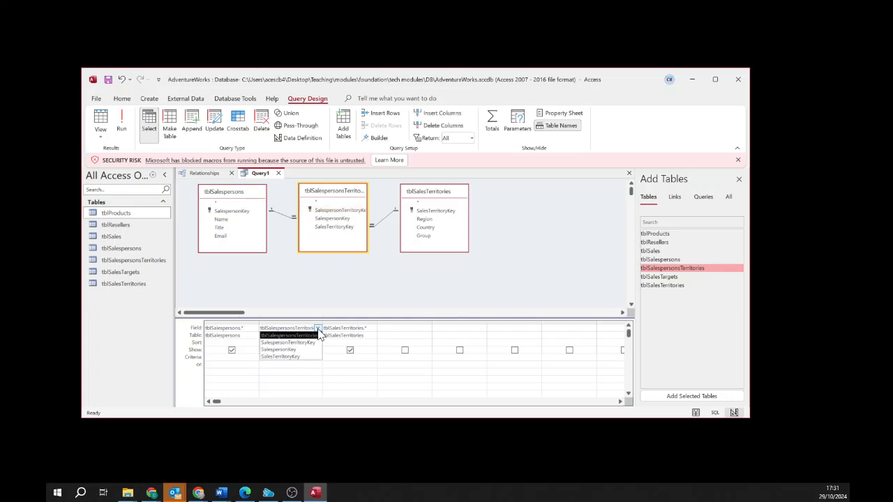
pyautogui.click(288, 342)
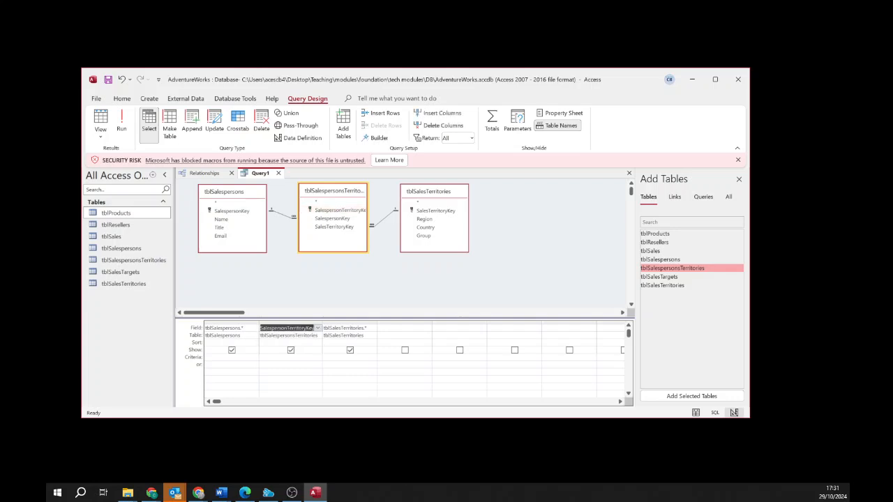
pyautogui.click(291, 357)
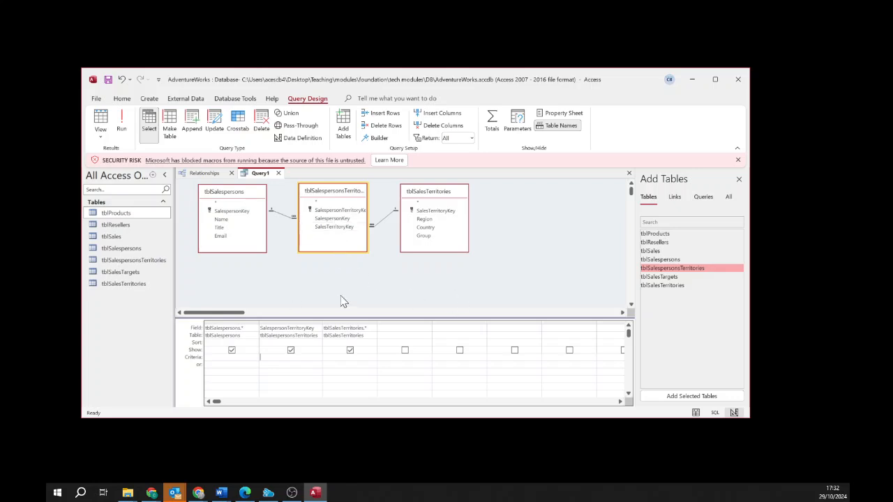
# View the query's results, examine the joined tables in its SQL statement, and return to the results
pyautogui.click(101, 119)
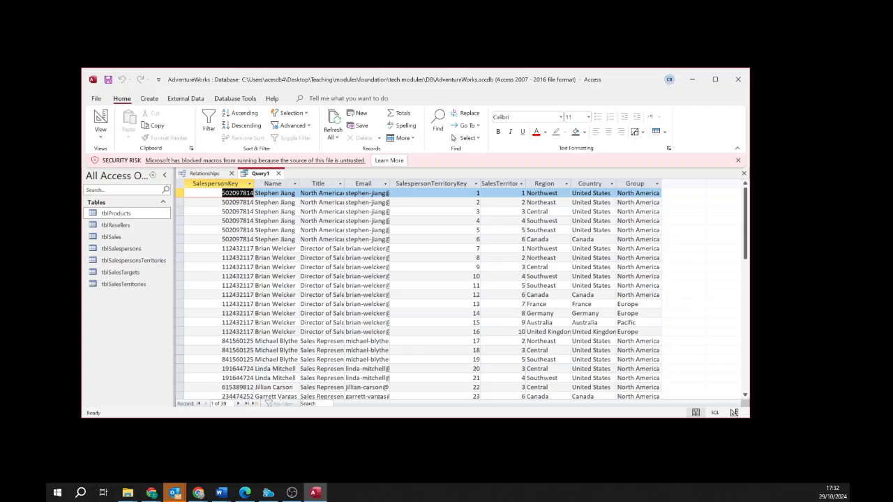
pyautogui.click(100, 138)
pyautogui.click(115, 174)
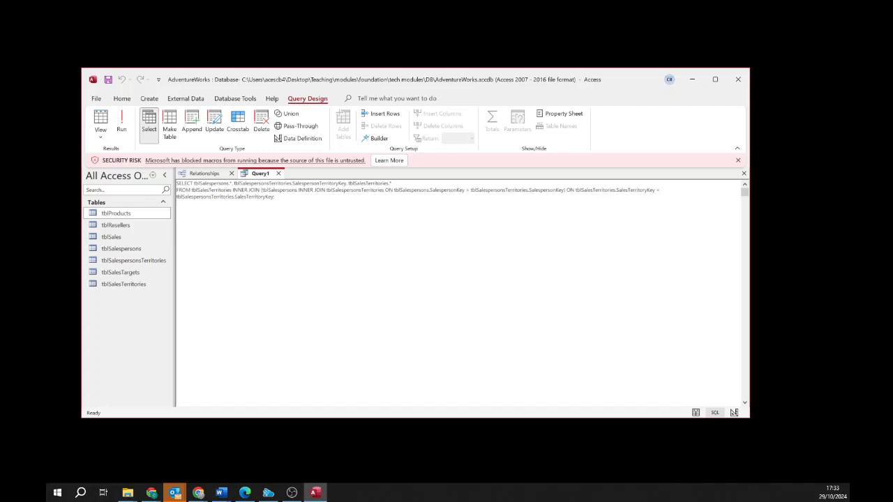
pyautogui.doubleClick(212, 190)
pyautogui.doubleClick(280, 190)
pyautogui.doubleClick(343, 190)
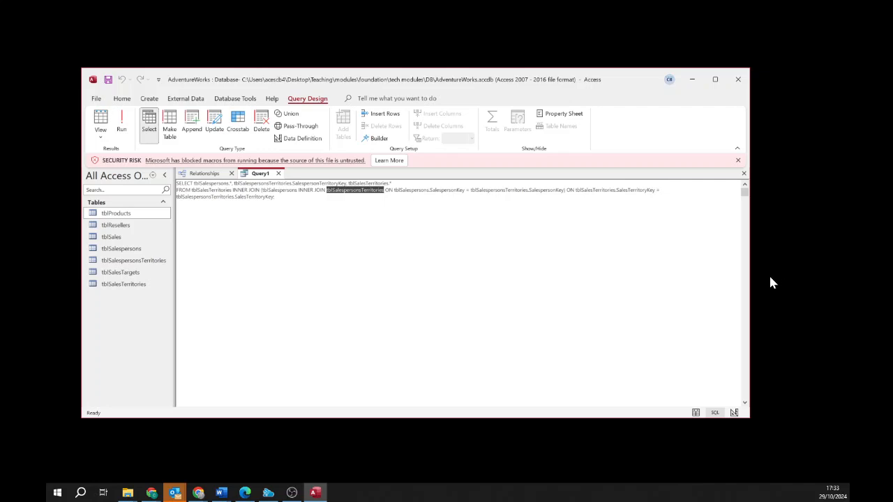
pyautogui.click(177, 203)
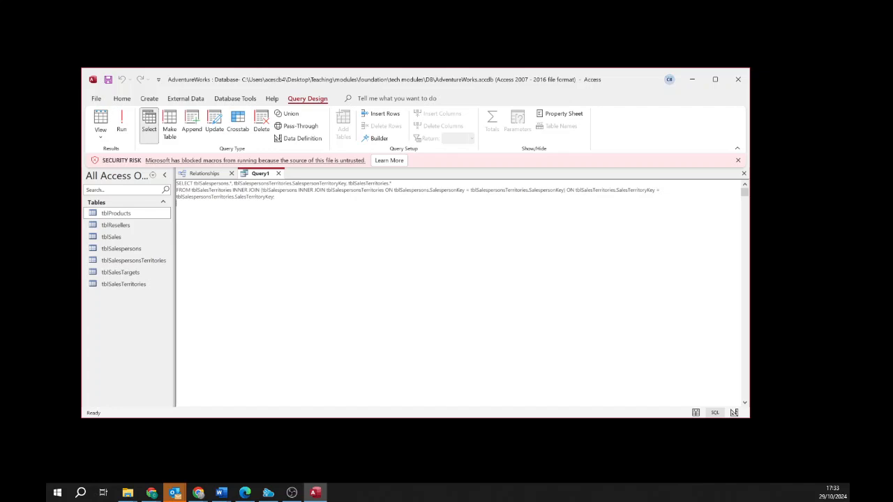
pyautogui.click(101, 120)
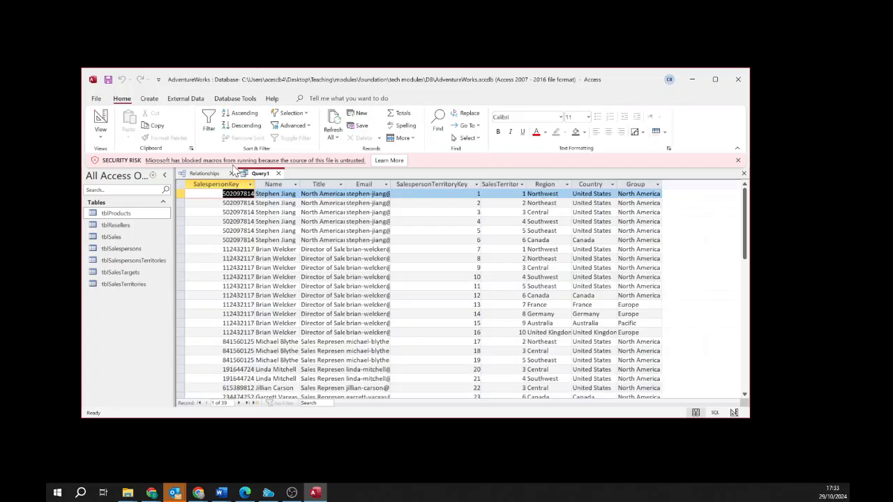
# Save the query as ViewSalesPersonsAndTerritories, close it and select it among the database's saved queries
pyautogui.click(109, 79)
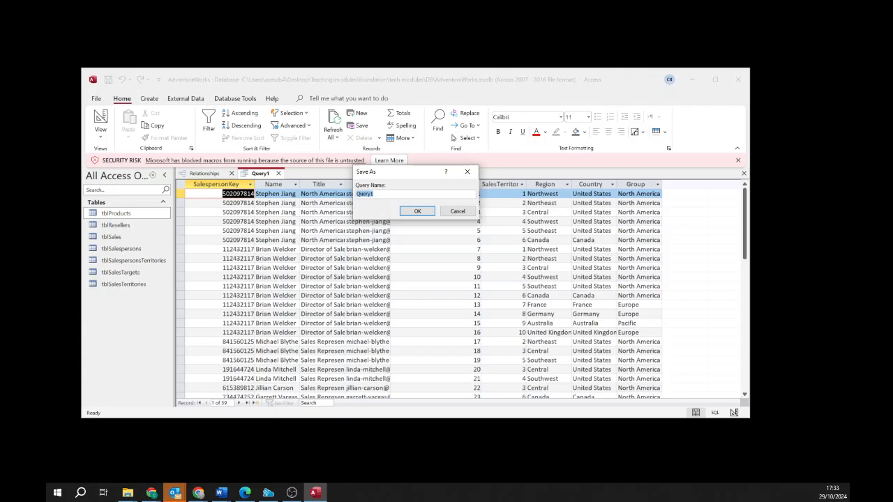
pyautogui.write('S')
pyautogui.write('ale')
pyautogui.write('sPerson')
pyautogui.write('sAnd')
pyautogui.write('Terri')
pyautogui.write('torie')
pyautogui.write('v')
pyautogui.write('iew')
pyautogui.click(417, 211)
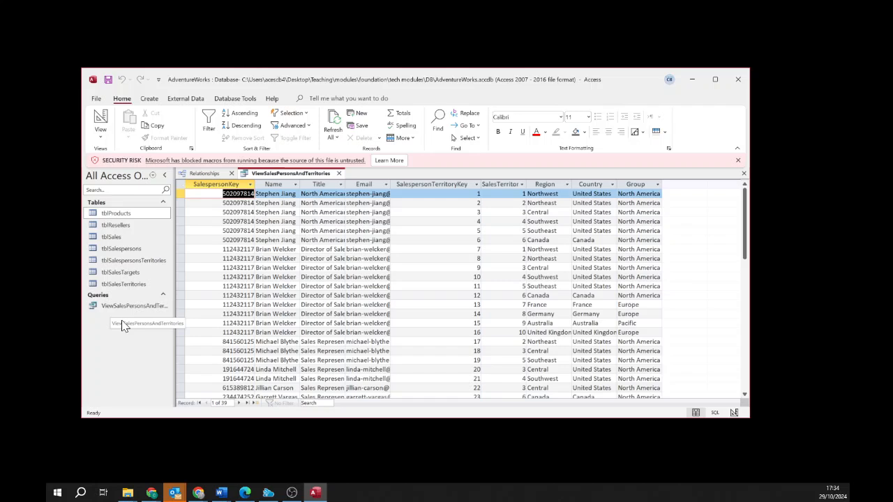
pyautogui.click(339, 173)
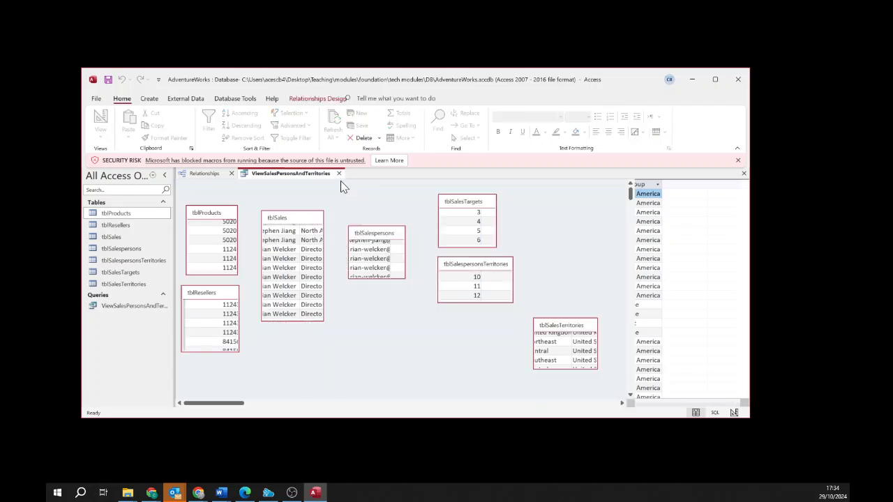
pyautogui.click(134, 310)
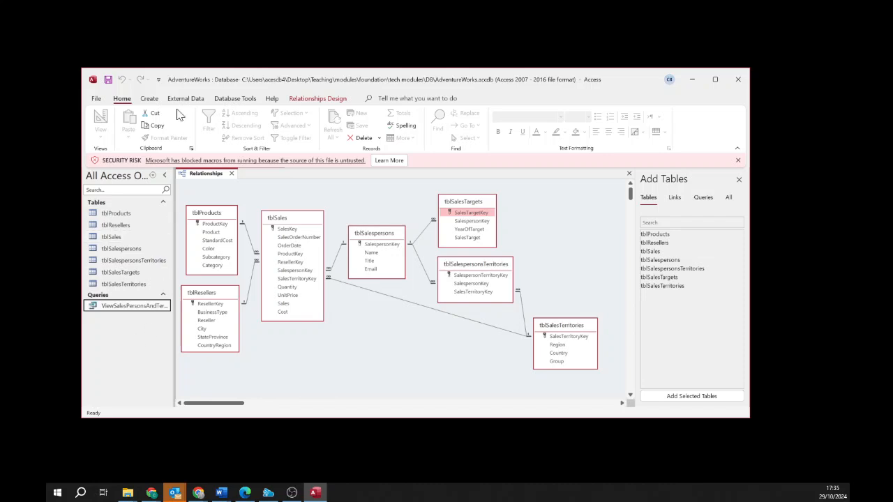
# Start another query design based on the saved ViewSalesPersonsAndTerritories query and enlarge its field list to show every field
pyautogui.click(150, 99)
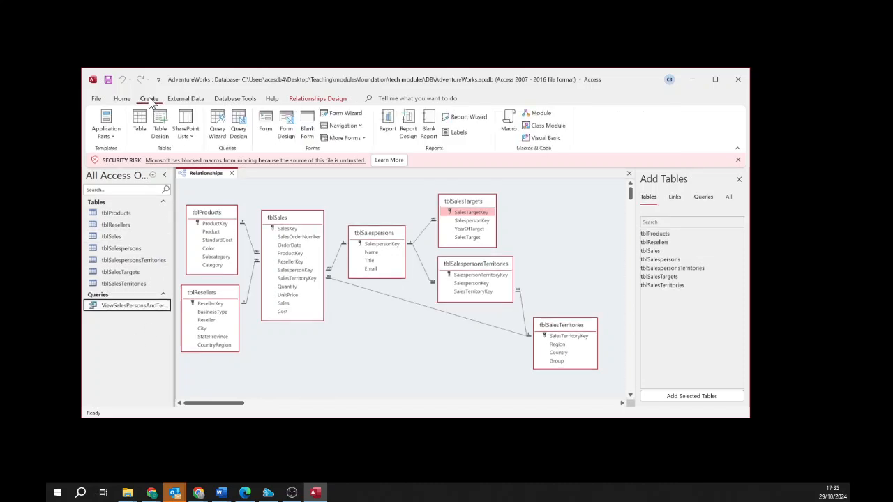
pyautogui.click(238, 130)
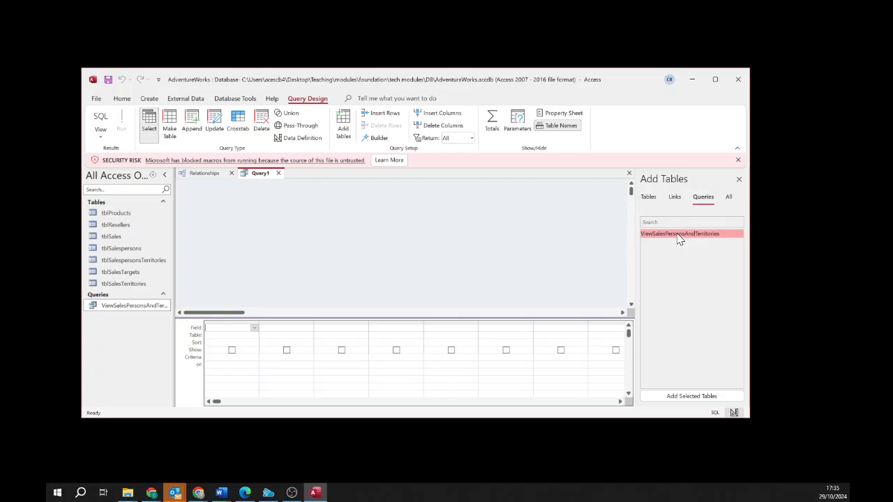
pyautogui.click(648, 197)
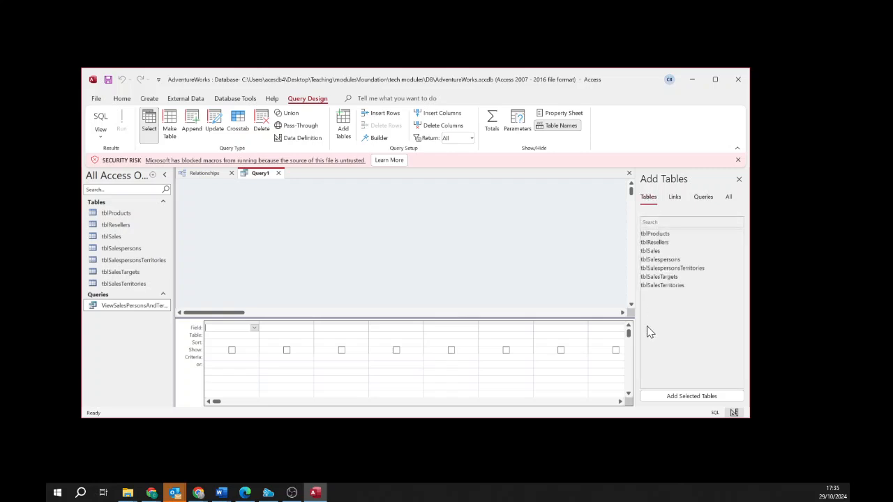
pyautogui.click(701, 198)
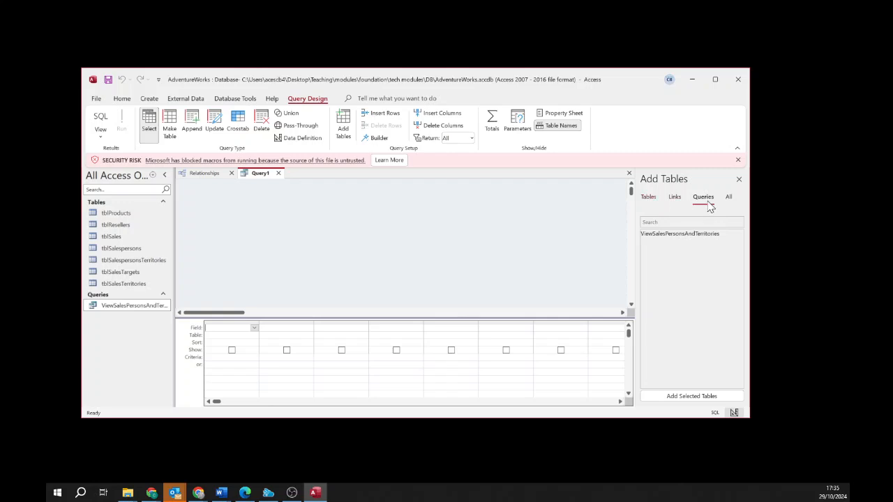
pyautogui.click(729, 198)
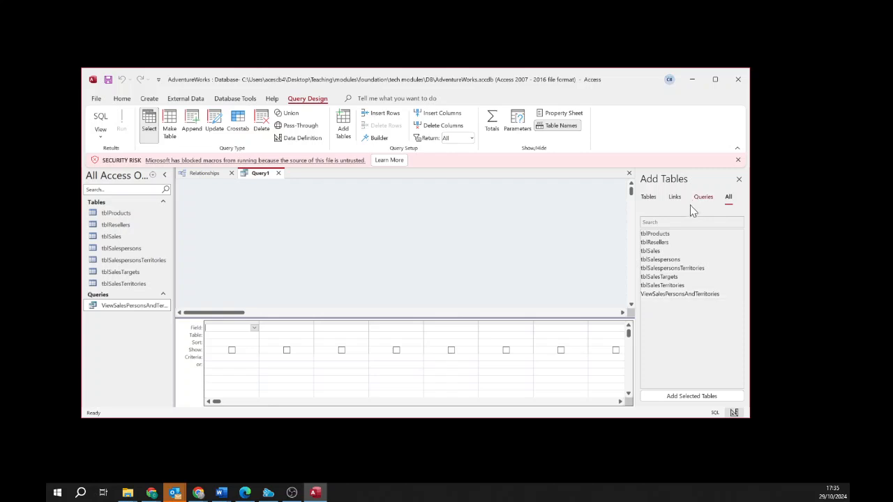
pyautogui.doubleClick(671, 296)
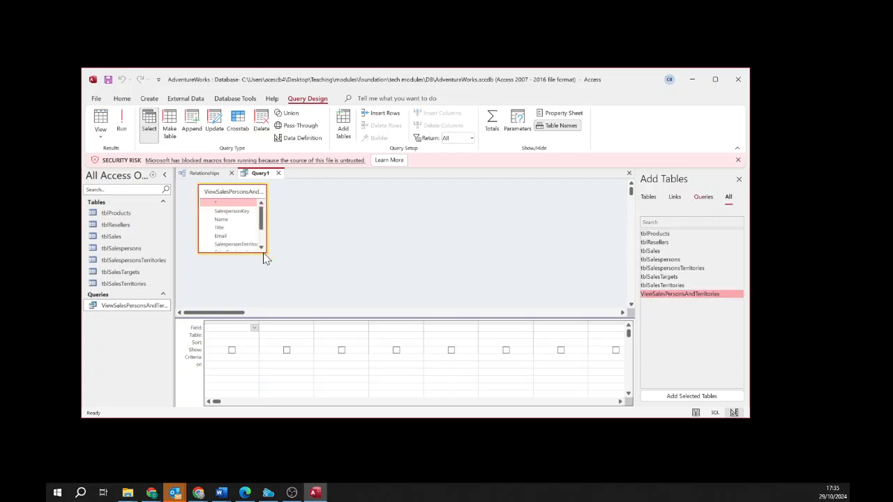
pyautogui.moveTo(264, 252); pyautogui.dragTo(296, 288)
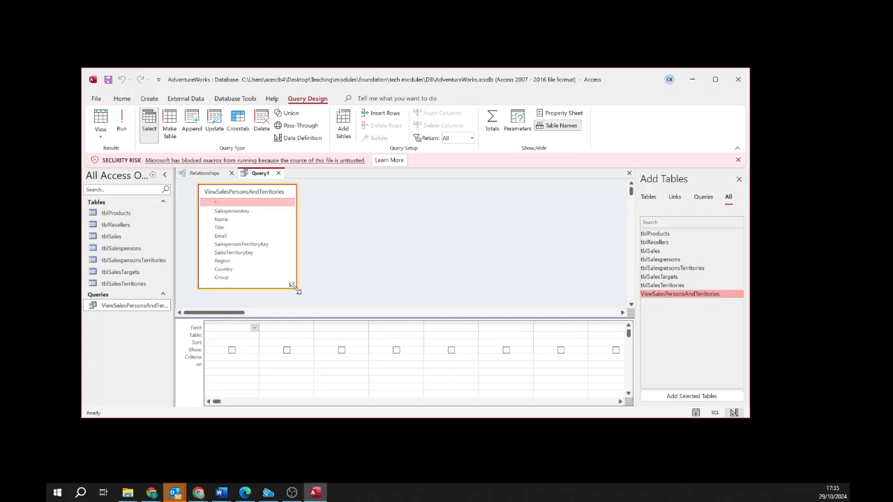
# Add the Name, Title, Email and SalesTerritoryKey fields of ViewSalesPersonsAndTerritories to the query grid
pyautogui.click(227, 219)
pyautogui.doubleClick(228, 220)
pyautogui.doubleClick(226, 228)
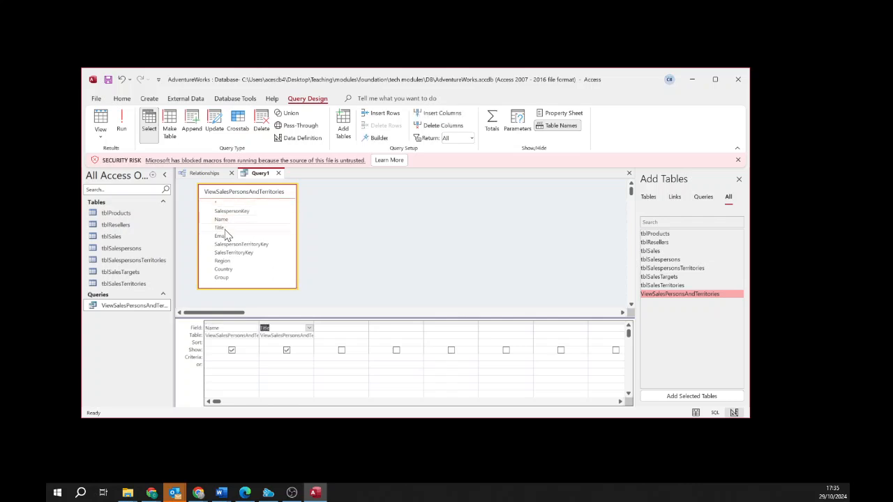
pyautogui.doubleClick(222, 236)
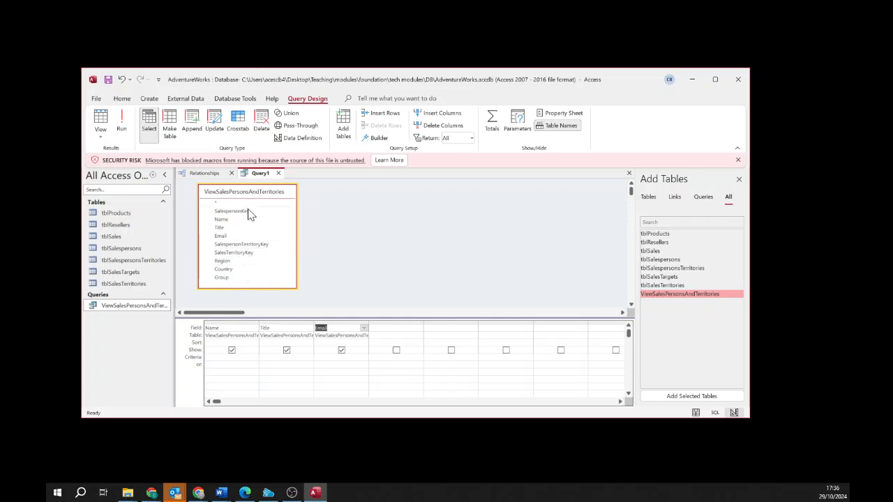
pyautogui.doubleClick(234, 252)
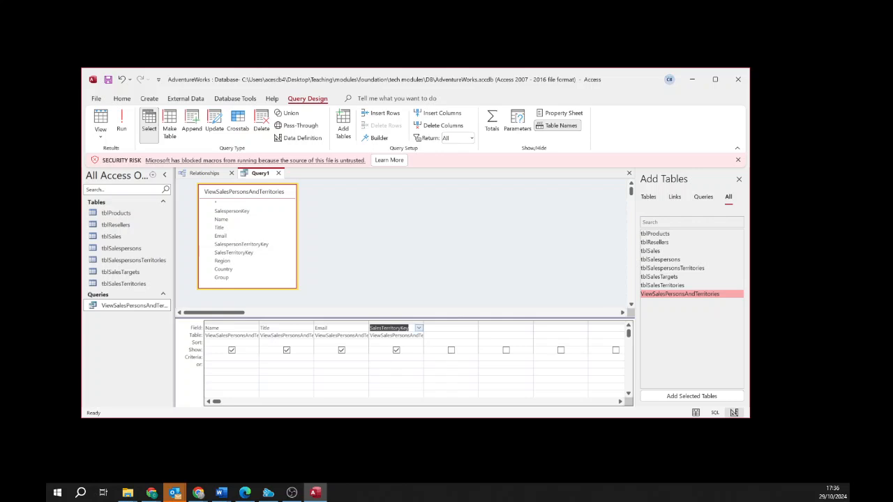
# Turn on totals for the query and set SalesTerritoryKey to Count, keeping the other fields grouped
pyautogui.click(392, 328)
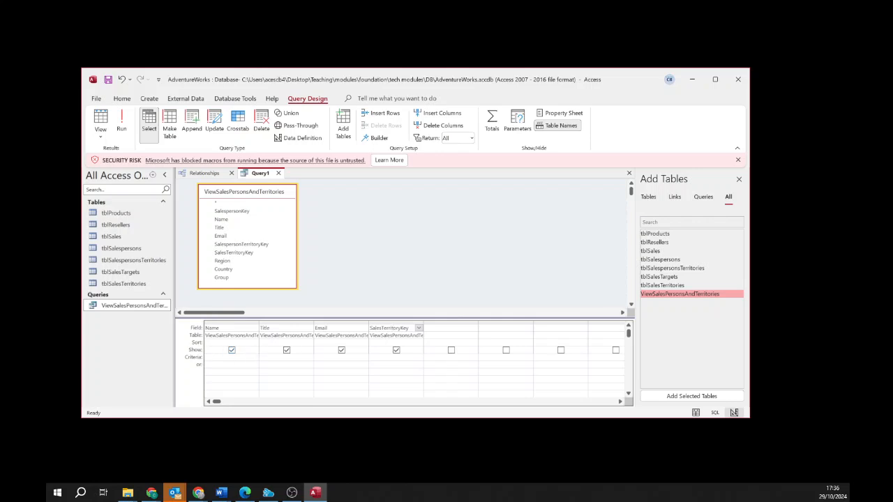
pyautogui.click(491, 123)
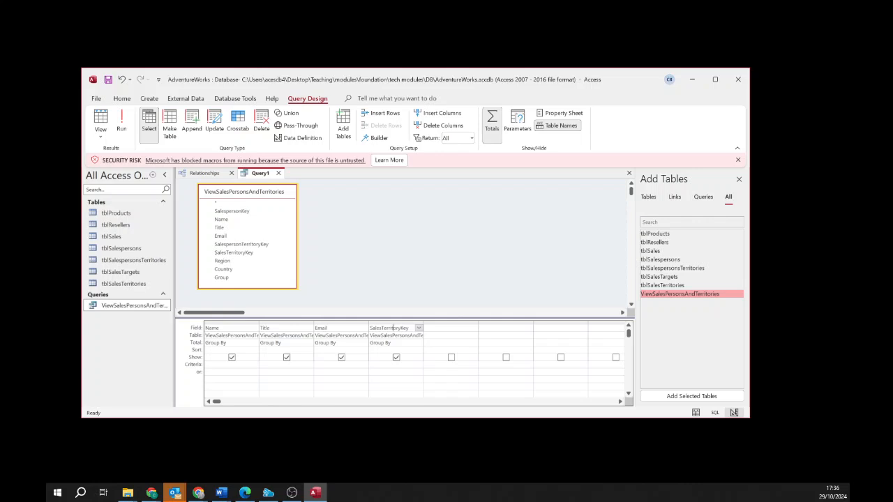
pyautogui.click(418, 342)
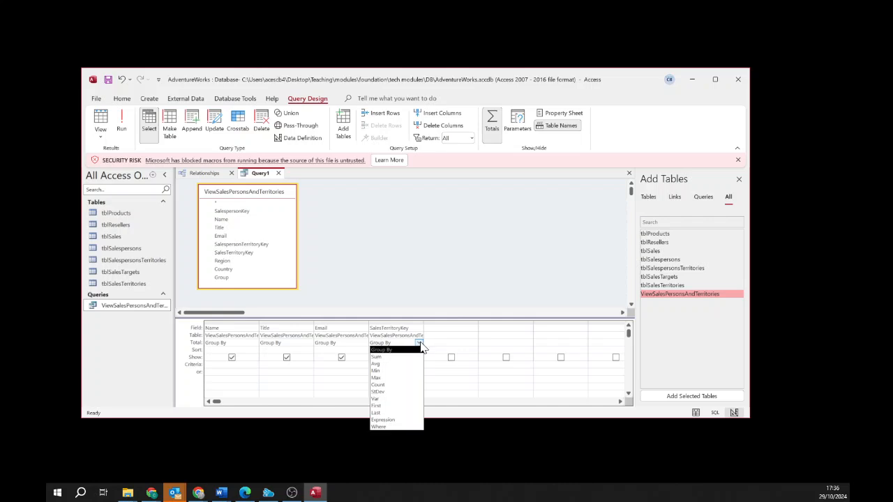
pyautogui.click(385, 385)
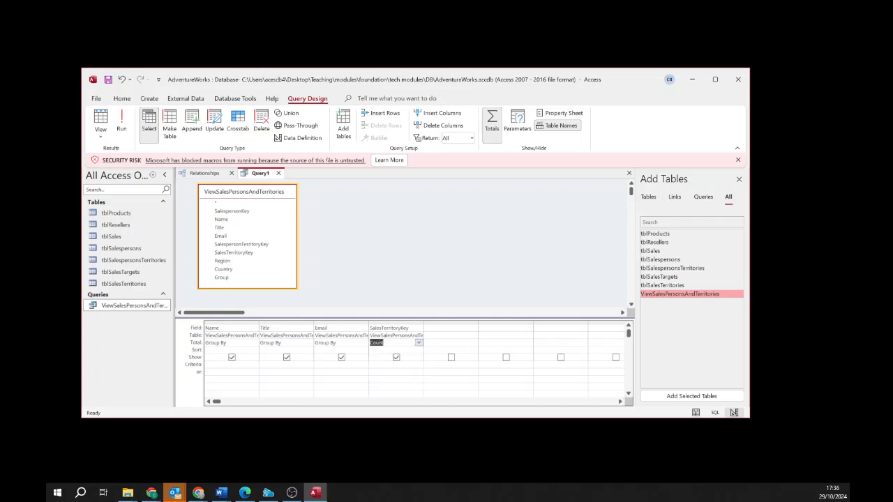
pyautogui.click(388, 379)
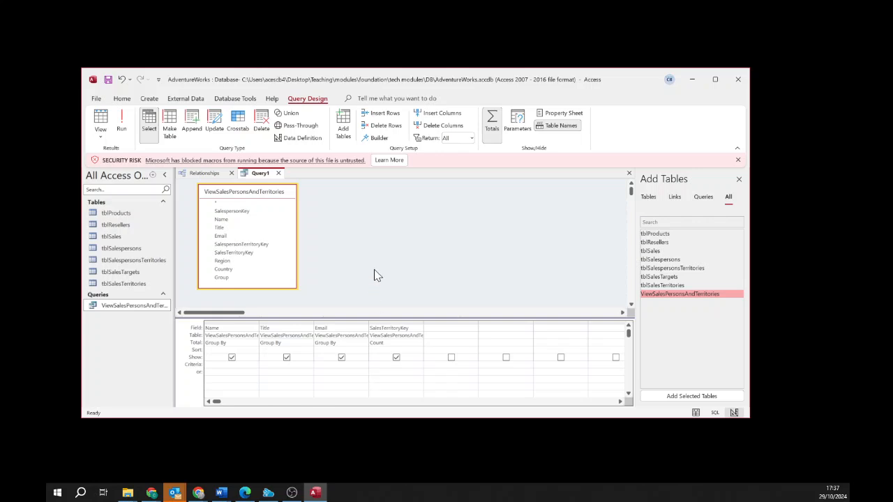
# Display the query's results and widen the Name, Title and Email columns to make their contents readable
pyautogui.click(101, 123)
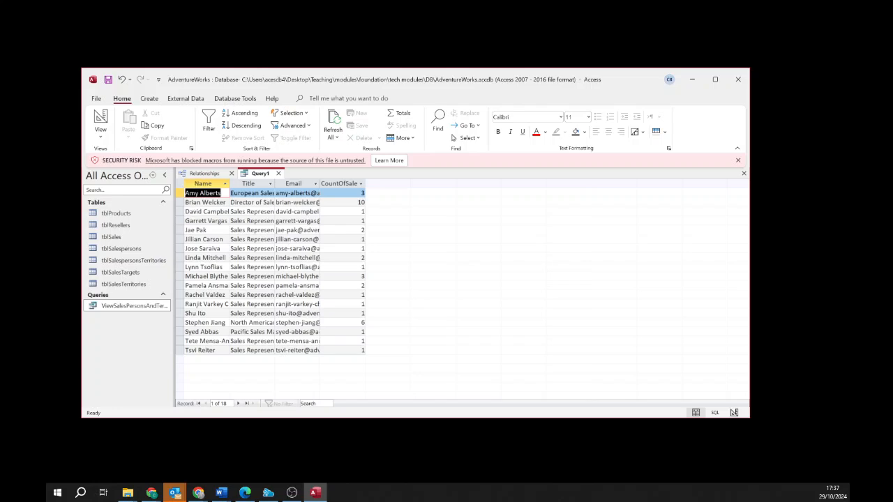
pyautogui.click(230, 183)
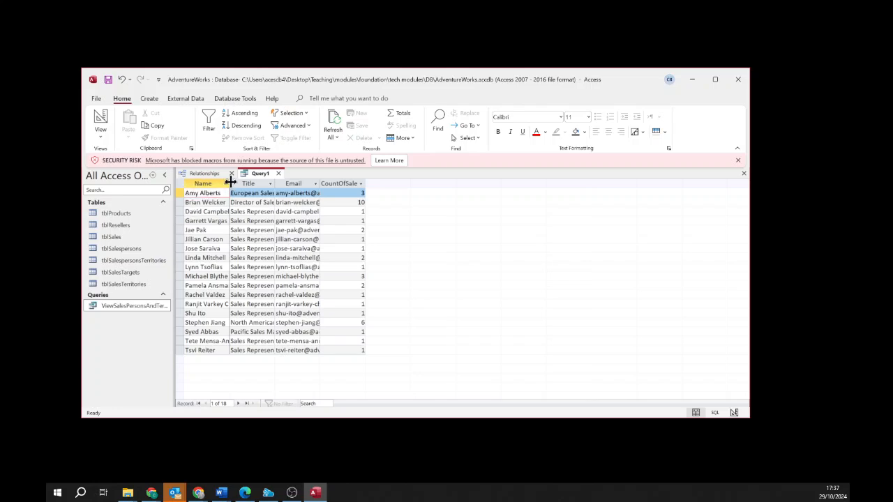
pyautogui.moveTo(230, 183); pyautogui.dragTo(240, 183)
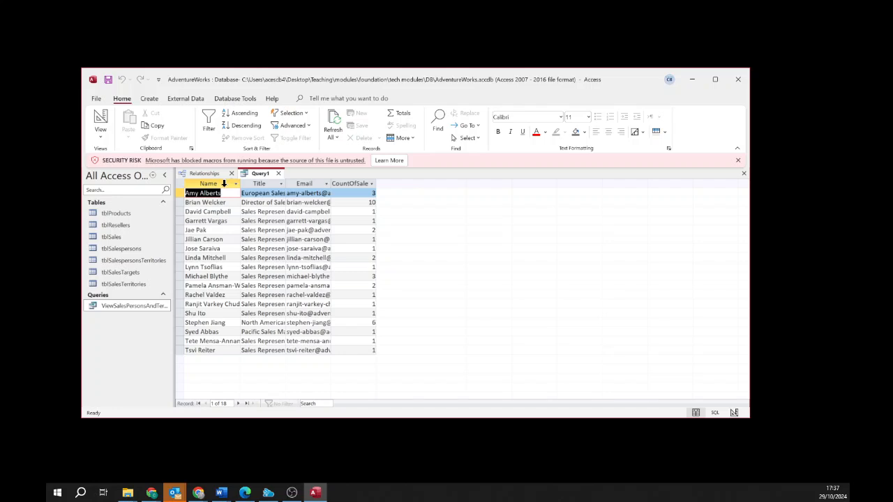
pyautogui.moveTo(241, 183); pyautogui.dragTo(337, 183)
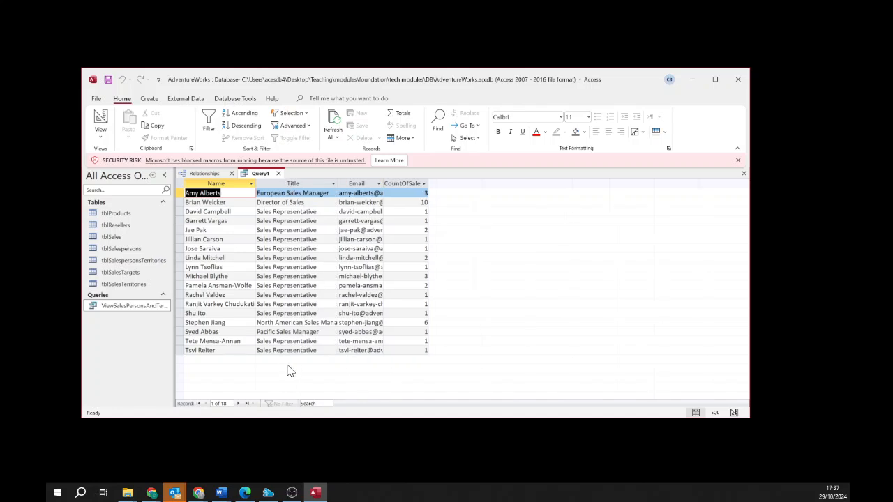
pyautogui.moveTo(384, 181); pyautogui.dragTo(428, 182)
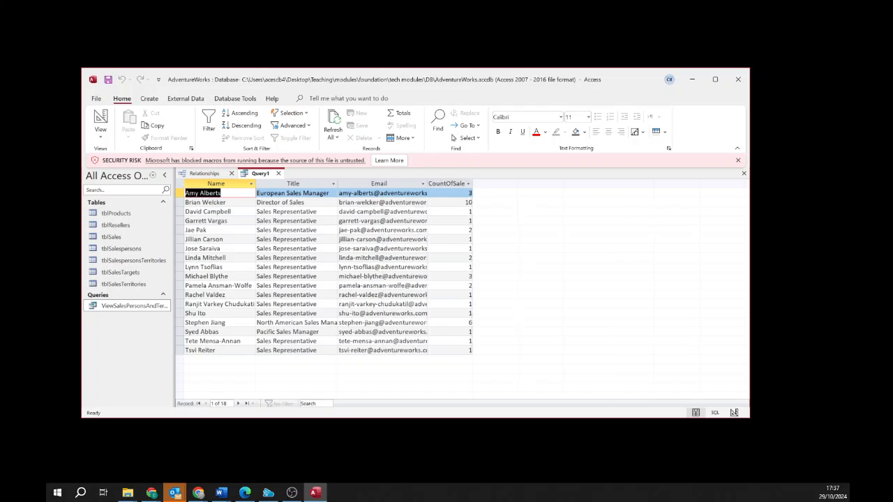
# Examine the territory counts of the first three salespersons in the query's results
pyautogui.click(464, 194)
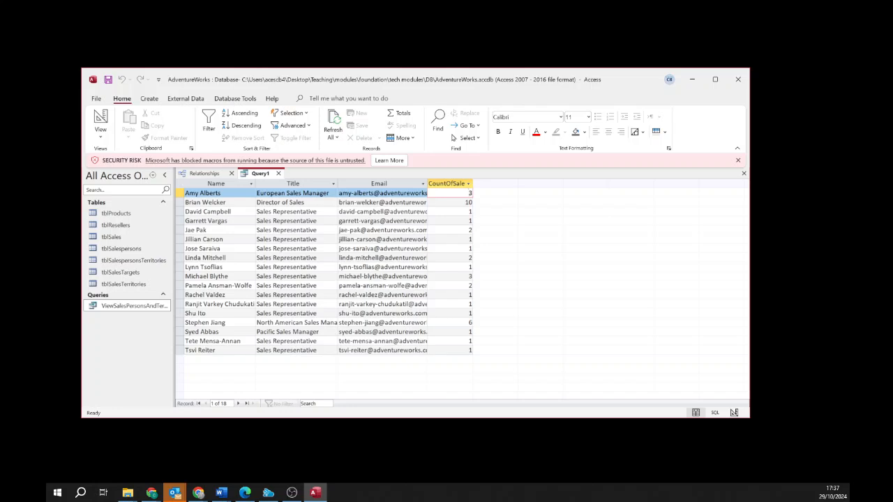
pyautogui.click(470, 202)
pyautogui.click(468, 212)
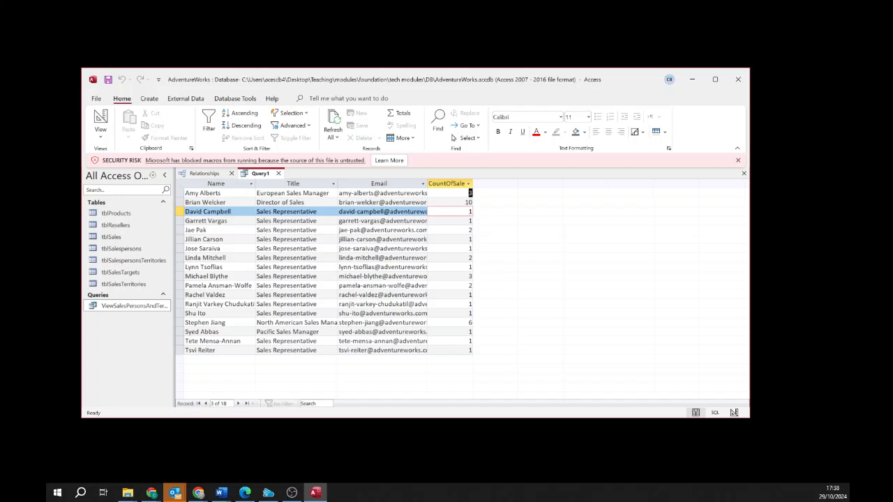
pyautogui.click(470, 193)
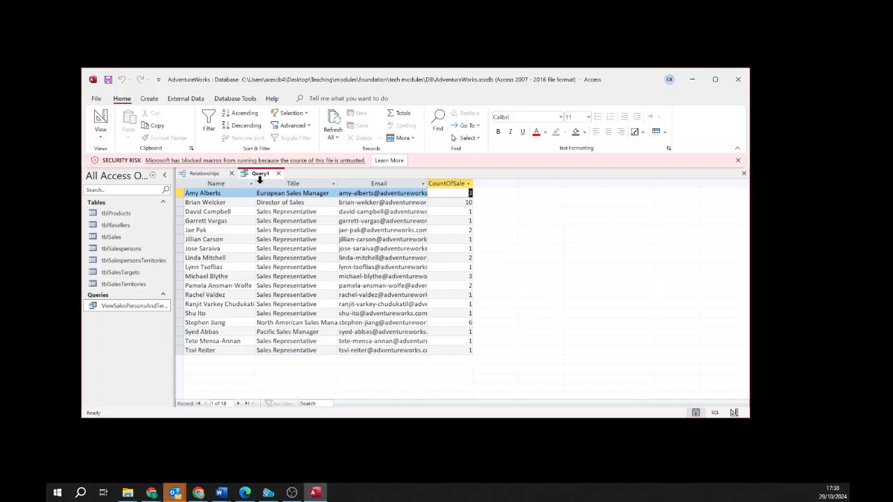
# Show the SQL statement of Query1 and examine its selected fields and the saved query named in the FROM clause
pyautogui.click(137, 307)
pyautogui.click(101, 137)
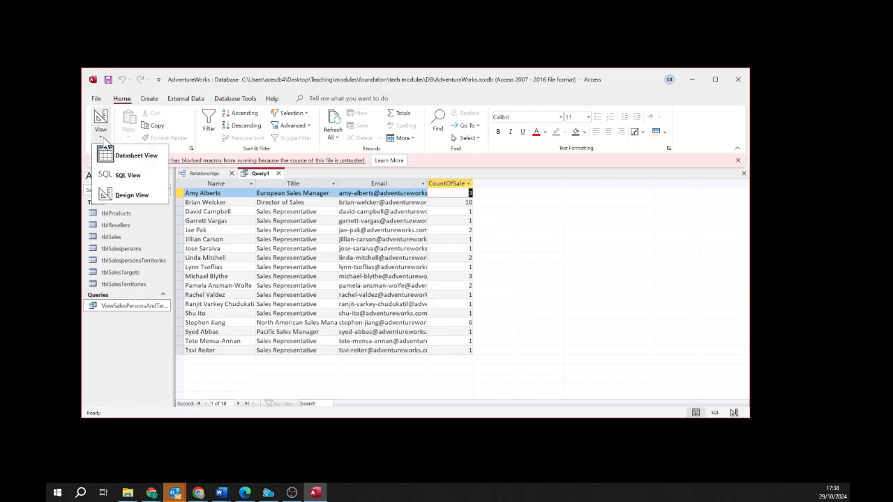
pyautogui.click(127, 175)
pyautogui.click(177, 203)
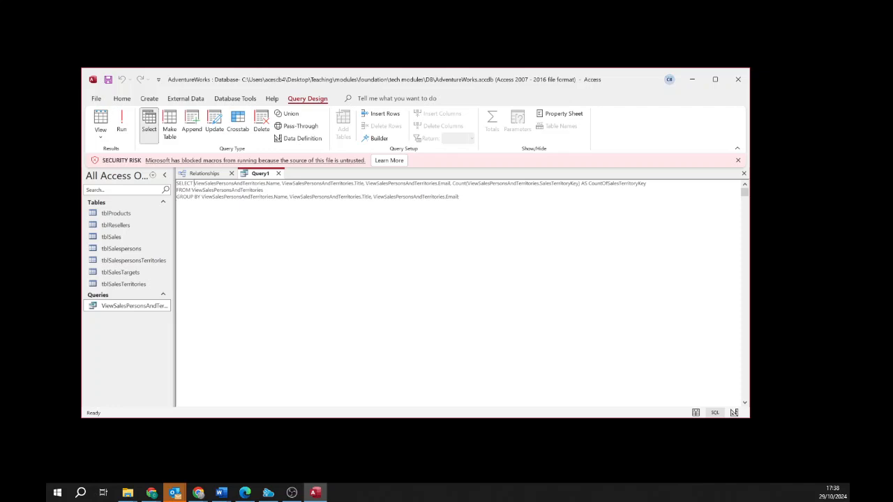
pyautogui.moveTo(194, 182); pyautogui.dragTo(588, 183)
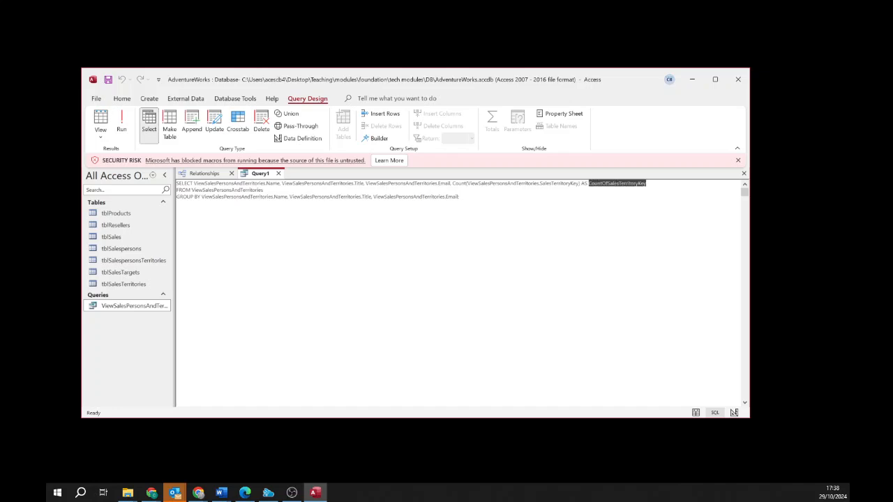
pyautogui.click(179, 190)
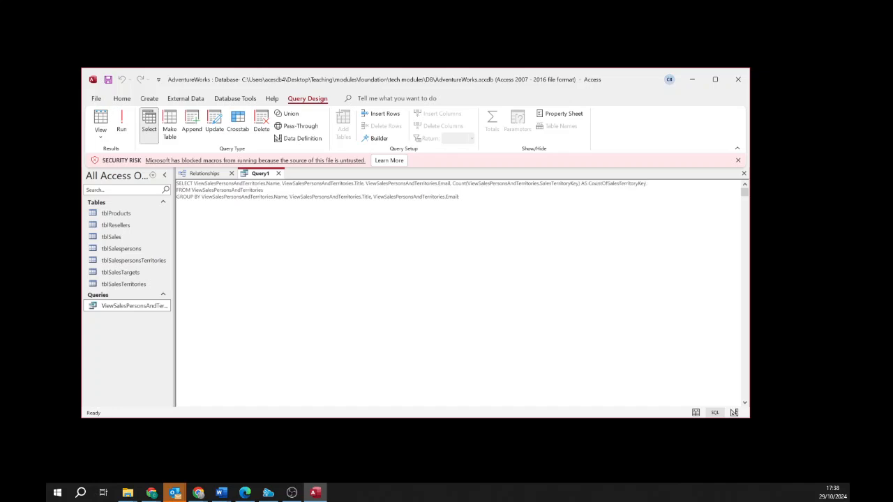
pyautogui.moveTo(176, 190); pyautogui.dragTo(264, 190)
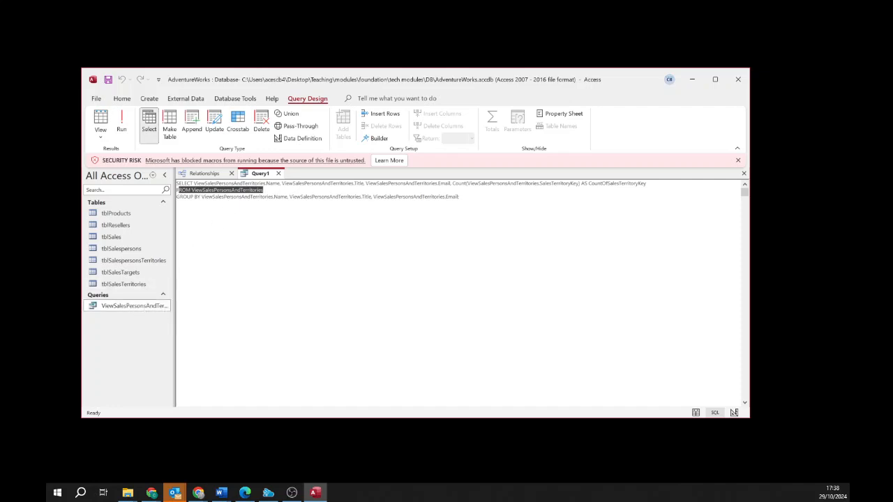
pyautogui.doubleClick(222, 191)
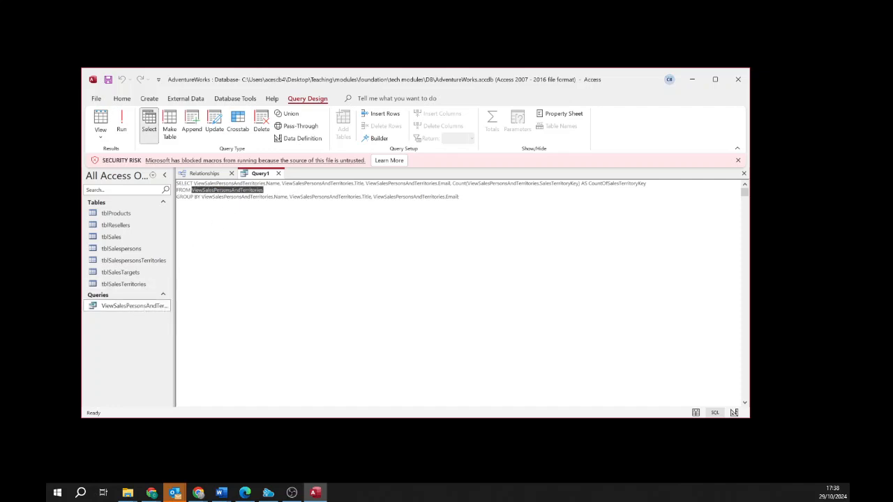
pyautogui.click(123, 311)
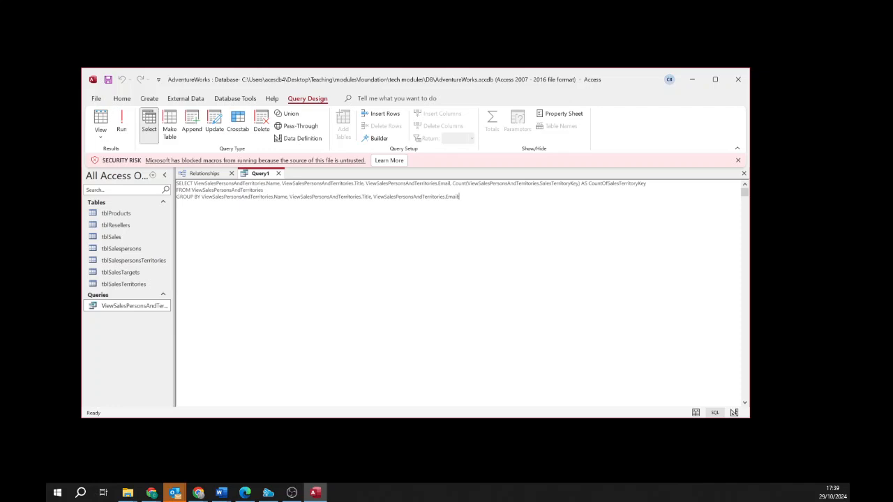
# Examine the Count expression, the GROUP BY clause and the whole SQL statement of Query1
pyautogui.moveTo(461, 182); pyautogui.dragTo(639, 182)
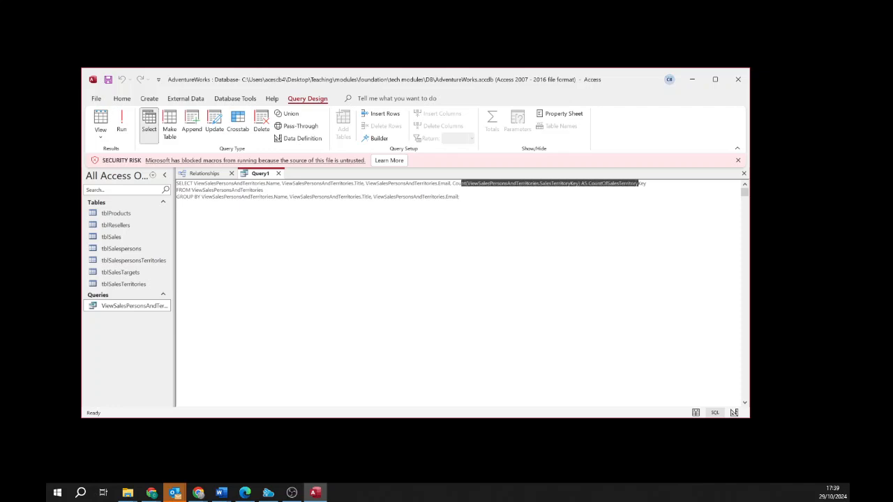
pyautogui.click(177, 204)
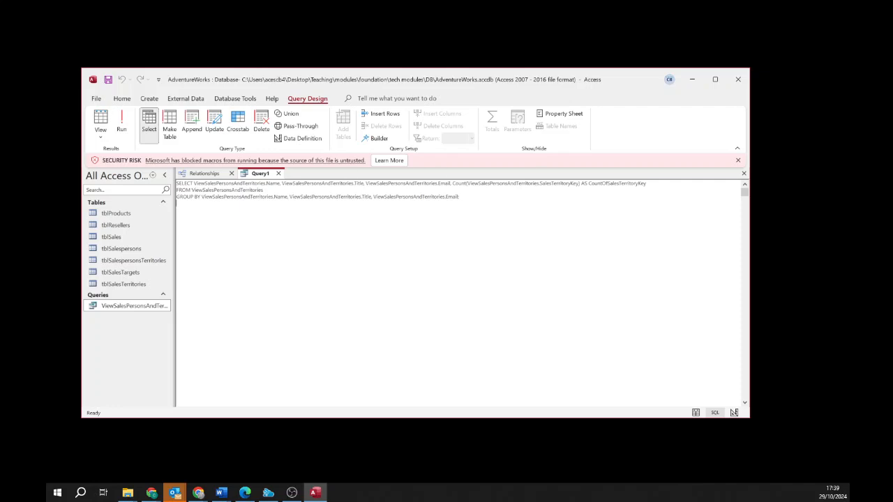
pyautogui.moveTo(278, 197); pyautogui.dragTo(459, 197)
pyautogui.click(178, 204)
pyautogui.moveTo(460, 197); pyautogui.dragTo(177, 184)
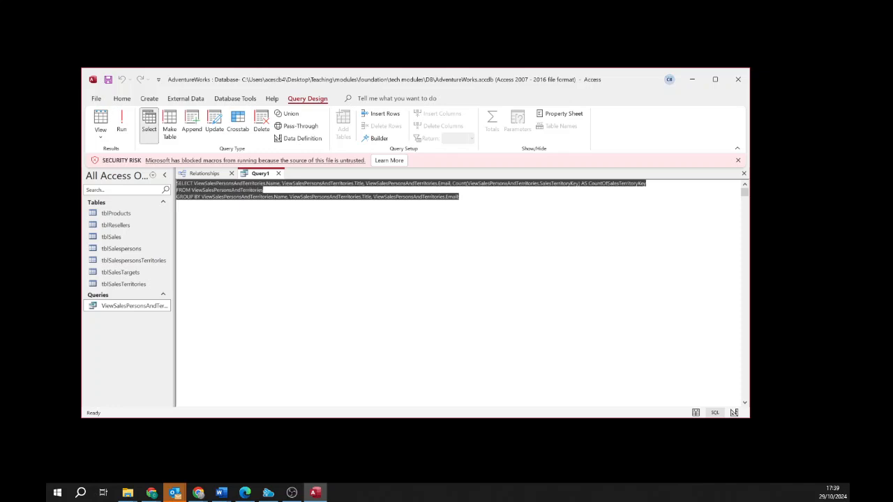
pyautogui.click(183, 205)
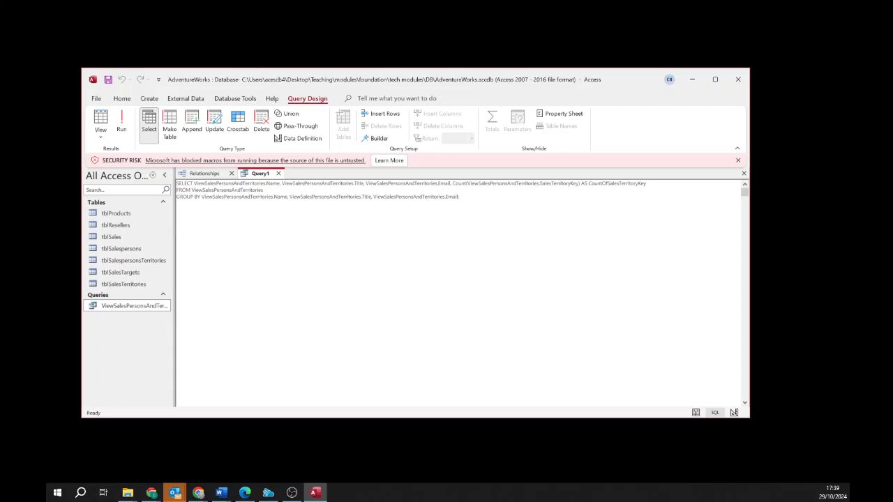
# Open the saved ViewSalesPersonsAndTerritories query and examine its full SQL statement for comparison
pyautogui.doubleClick(123, 308)
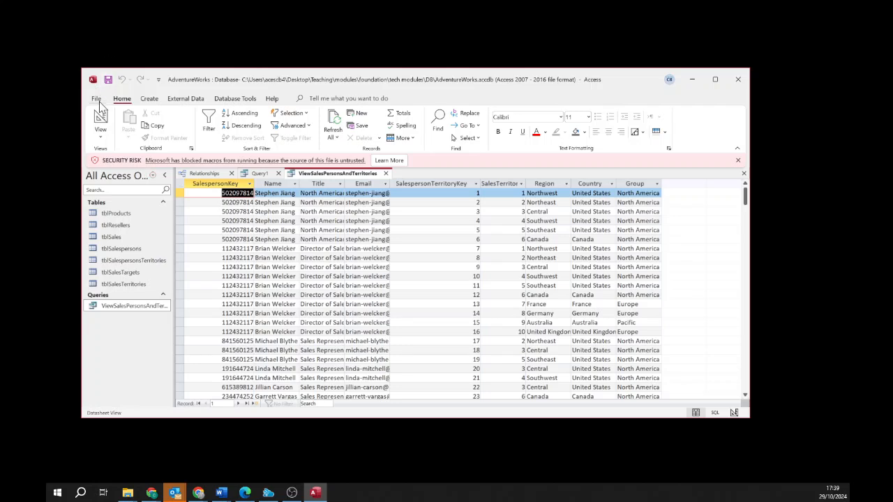
pyautogui.click(99, 135)
pyautogui.click(117, 173)
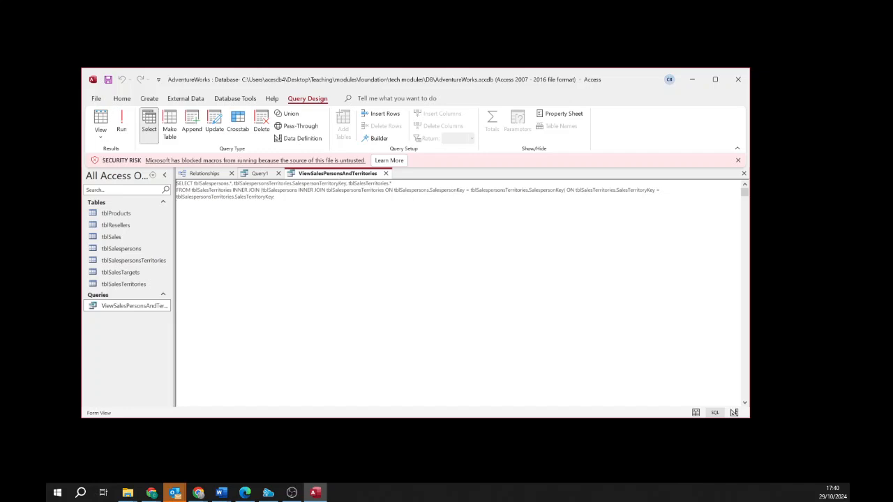
pyautogui.hotkey('ctrl', 'a')
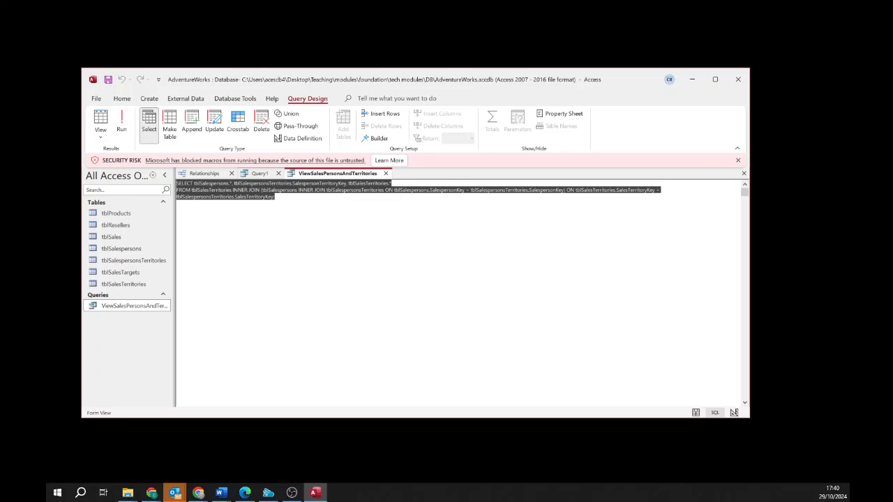
pyautogui.click(177, 204)
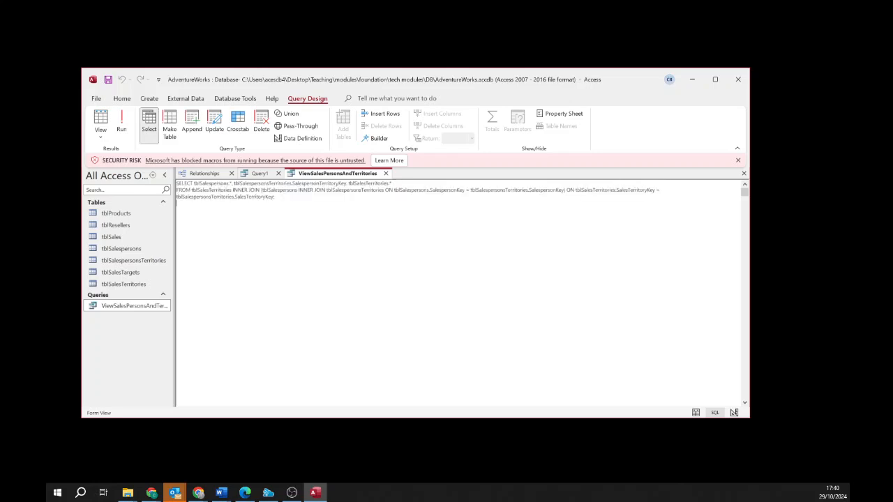
# Save Query1 under the name "number of territories per sales person"
pyautogui.click(259, 173)
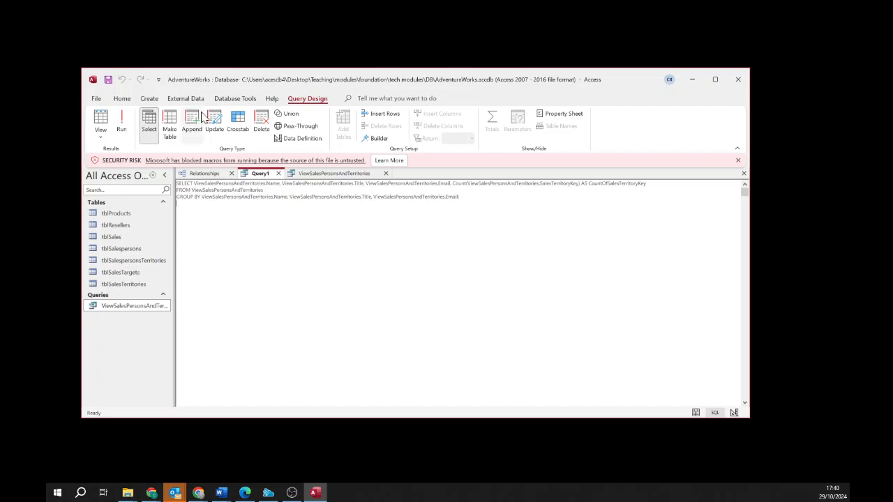
pyautogui.click(108, 81)
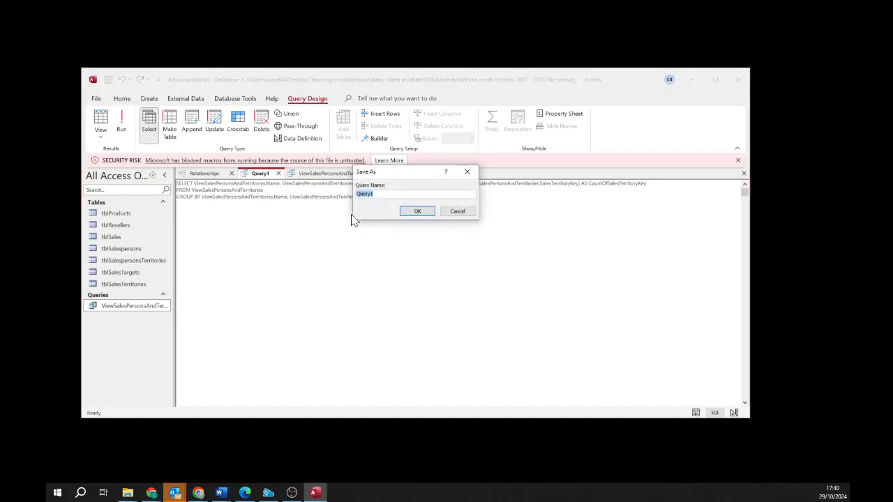
pyautogui.moveTo(409, 174); pyautogui.dragTo(400, 252)
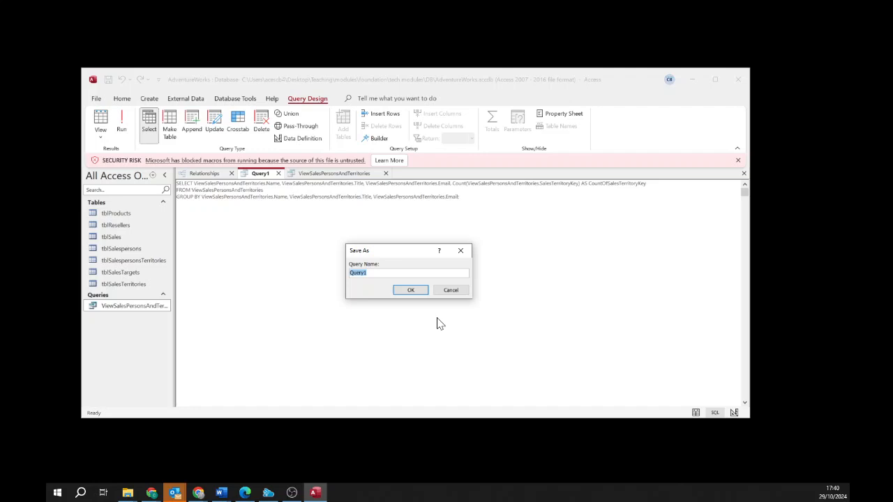
pyautogui.write('number of territories per sales person')
pyautogui.moveTo(398, 250); pyautogui.dragTo(357, 246)
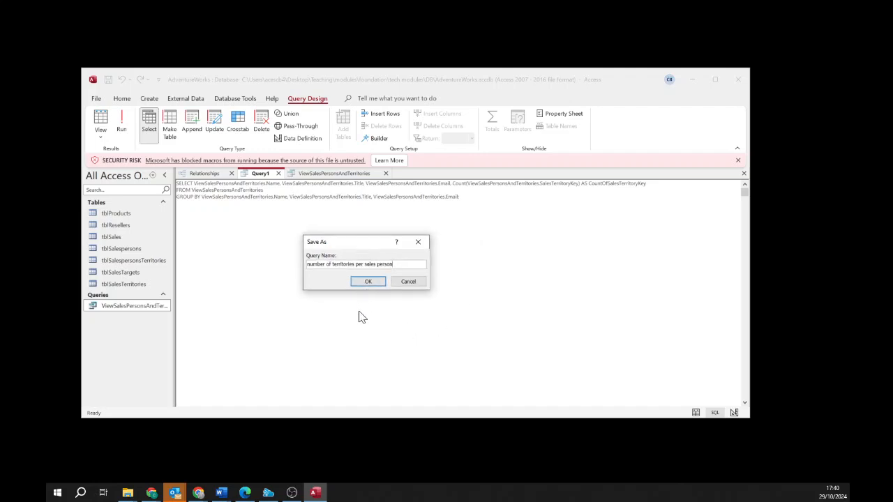
pyautogui.click(369, 283)
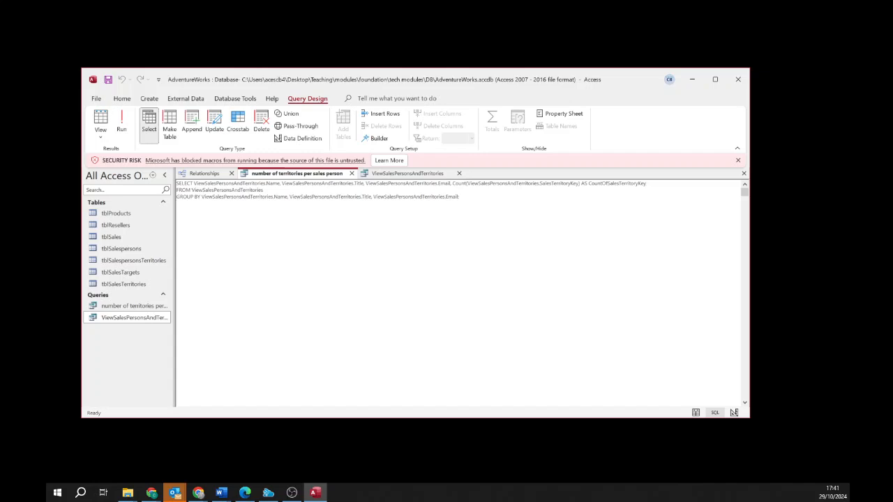
# Change the alias of the Count expression in the SQL statement to [number of territories]
pyautogui.moveTo(647, 185); pyautogui.dragTo(589, 183)
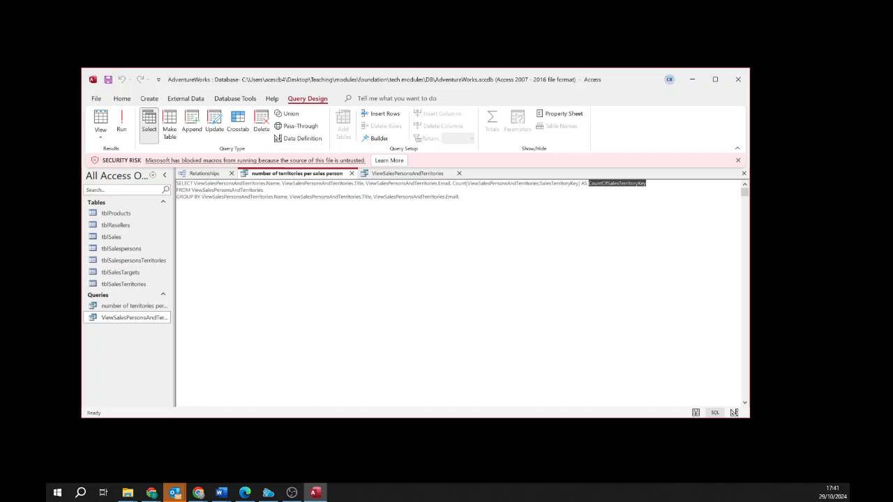
pyautogui.write('nuber')
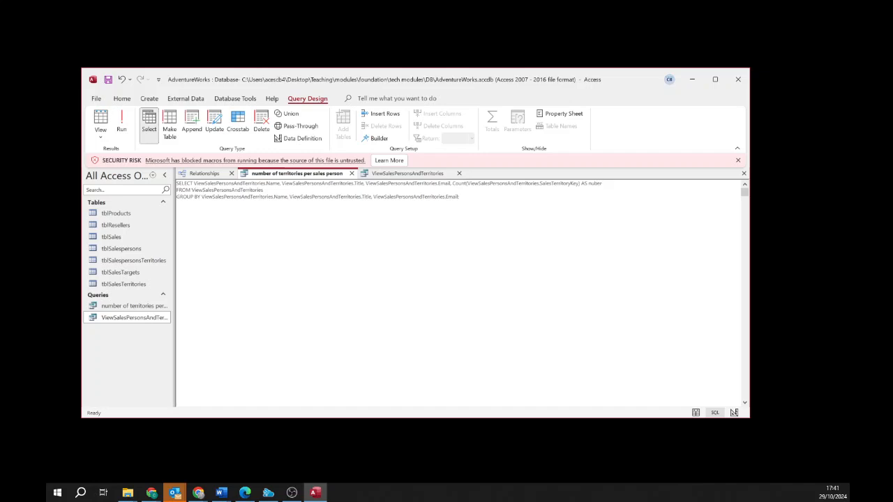
pyautogui.write(' of territories')
pyautogui.press('Left')
pyautogui.write('m')
pyautogui.click(588, 183)
pyautogui.write('[')
# Show the query's results with the number of territories column widened to fit its heading, and close the ViewSalesPersonsAndTerritories query
pyautogui.click(101, 122)
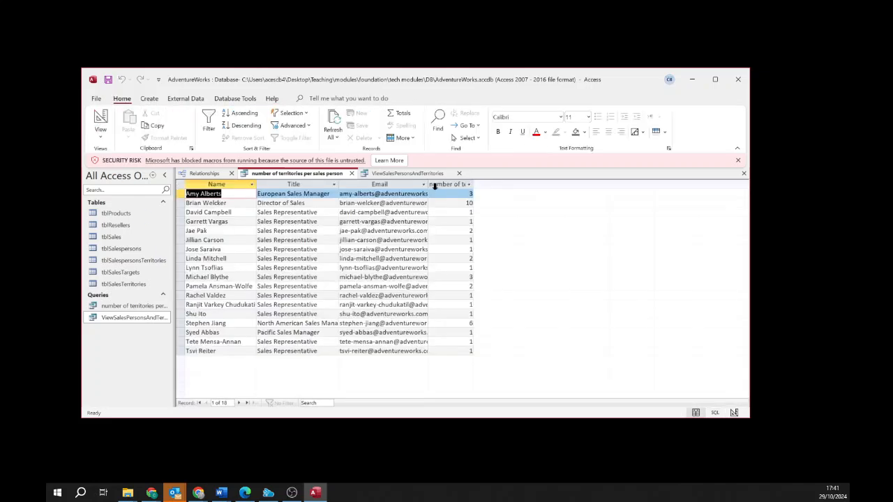
pyautogui.moveTo(473, 185); pyautogui.dragTo(531, 185)
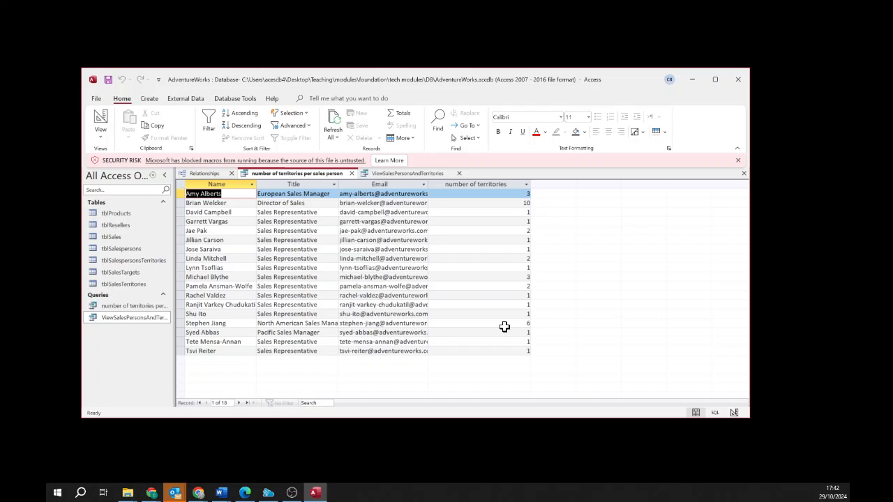
pyautogui.click(459, 173)
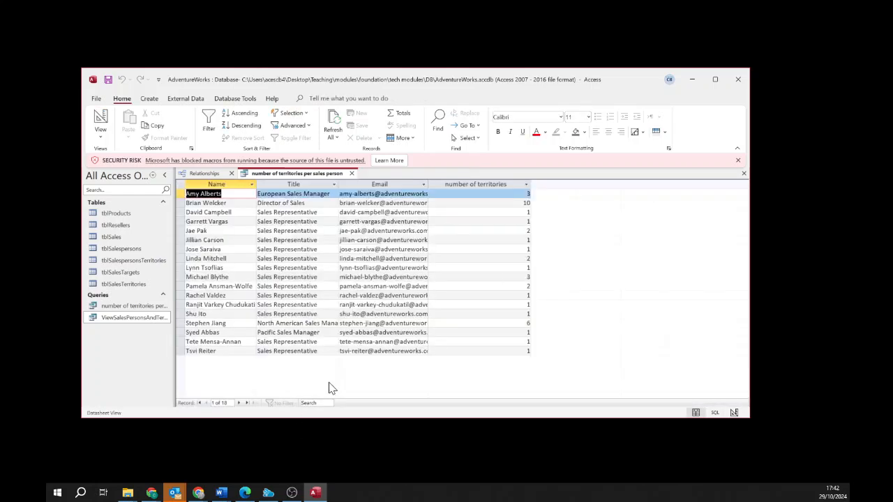
# Start a new query design based on ViewSalesPersonsAndTerritories and enlarge its field list to show every field
pyautogui.click(149, 101)
pyautogui.click(237, 133)
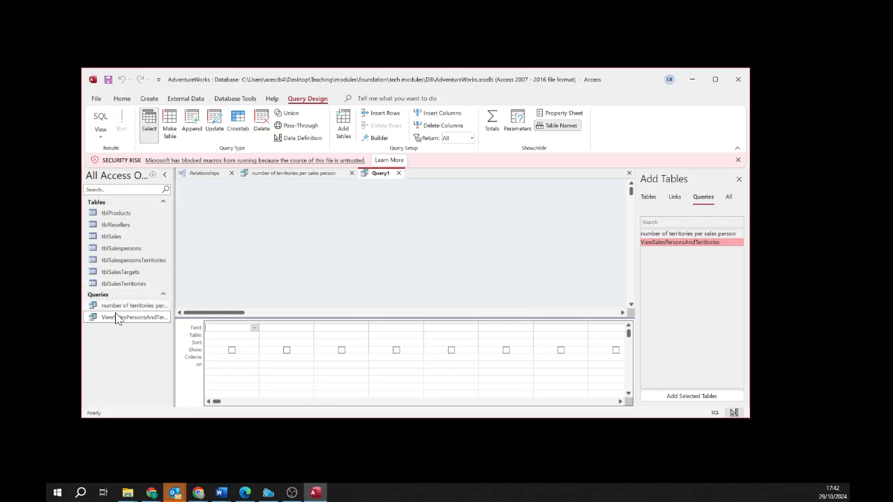
pyautogui.moveTo(116, 319); pyautogui.dragTo(240, 198)
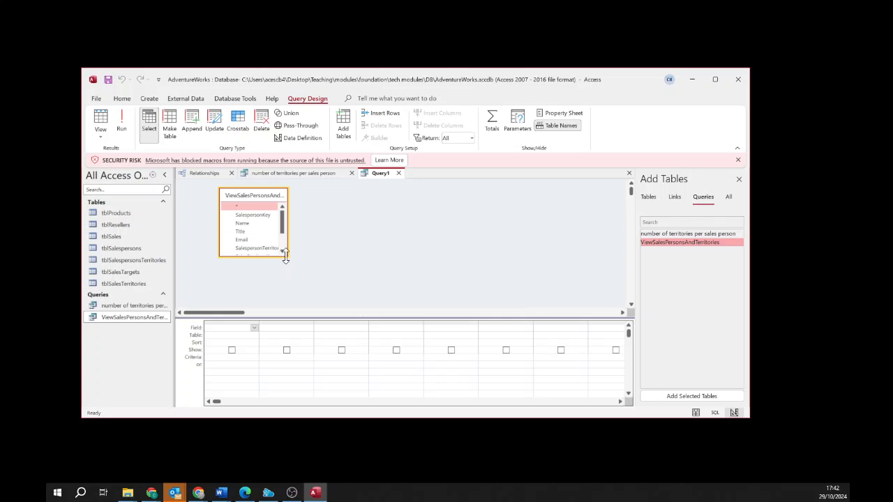
pyautogui.moveTo(285, 256); pyautogui.dragTo(296, 300)
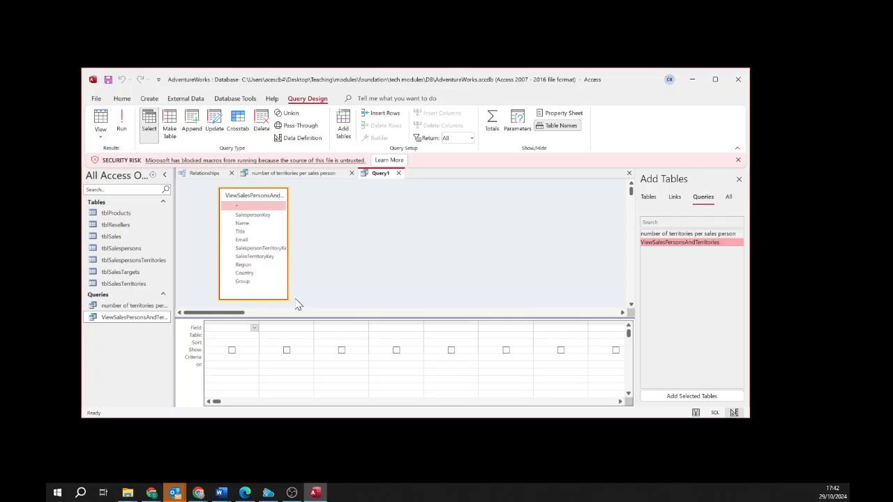
# Add the Group, Country, Region and SalespersonKey fields to the query's design grid
pyautogui.doubleClick(251, 283)
pyautogui.doubleClick(253, 274)
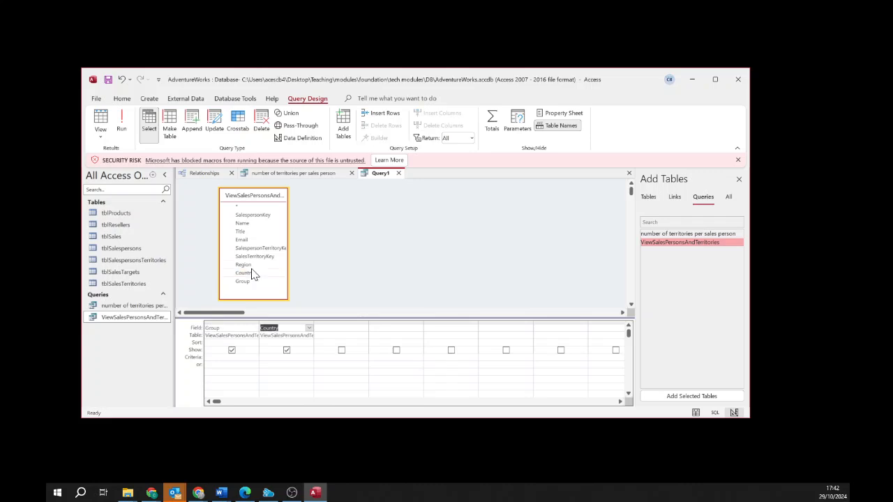
pyautogui.doubleClick(253, 266)
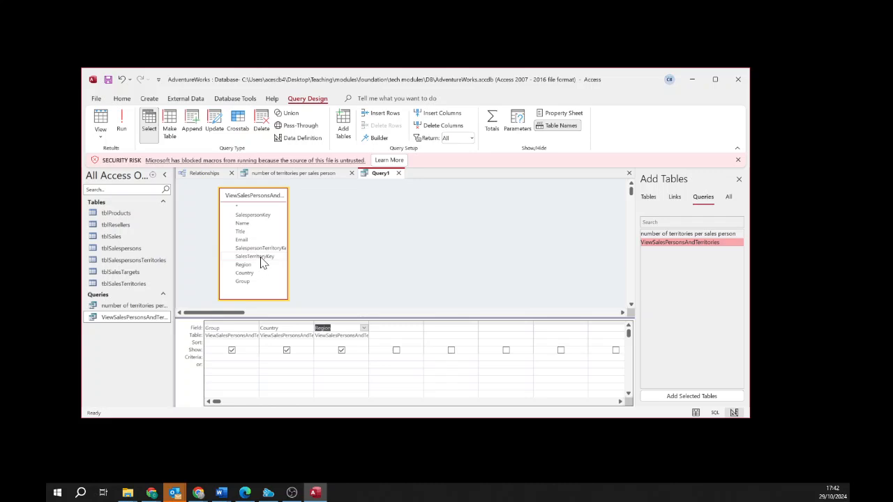
pyautogui.click(382, 327)
pyautogui.doubleClick(255, 216)
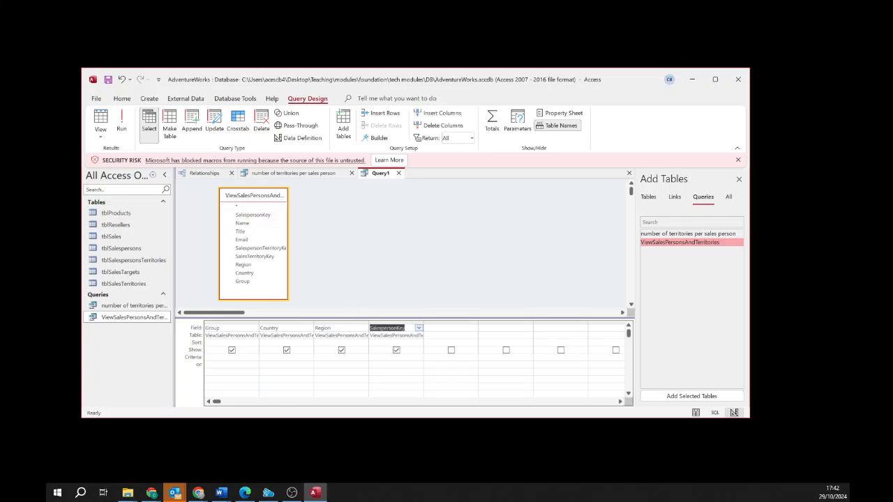
# Examine the SalespersonKey column and the Group, Country and Region columns in the query's design grid
pyautogui.click(396, 322)
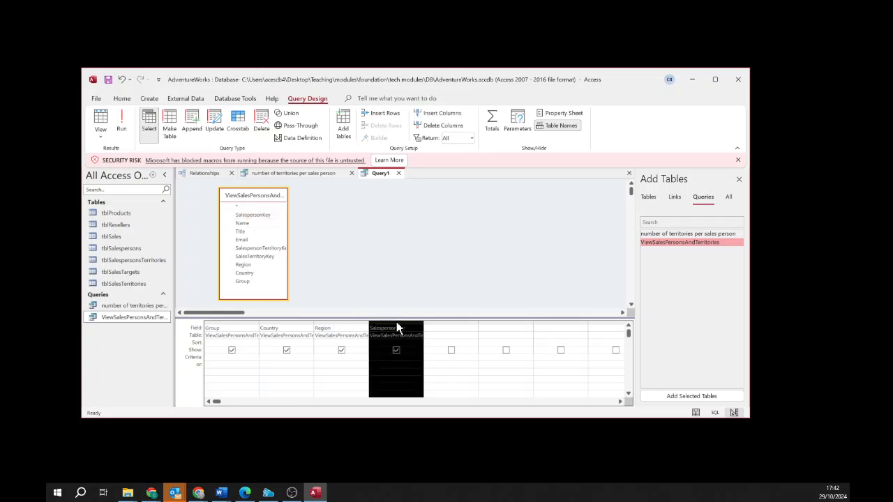
pyautogui.click(236, 322)
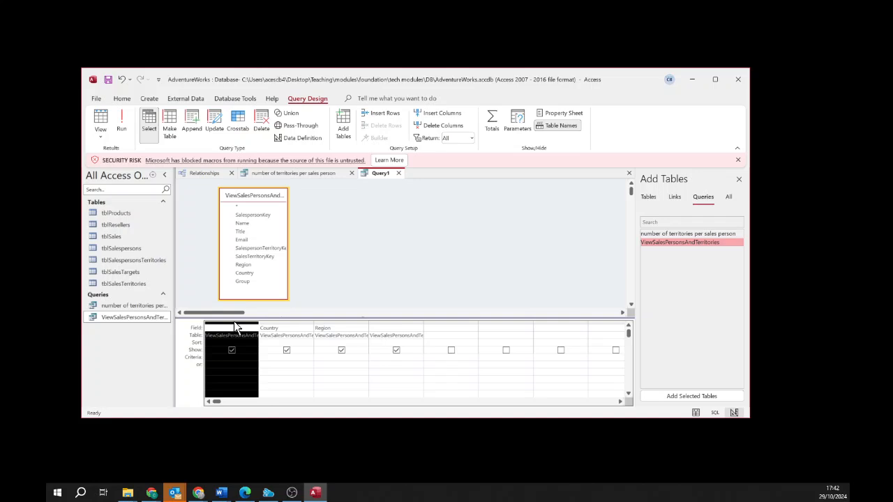
pyautogui.click(284, 321)
pyautogui.click(284, 321)
pyautogui.click(330, 321)
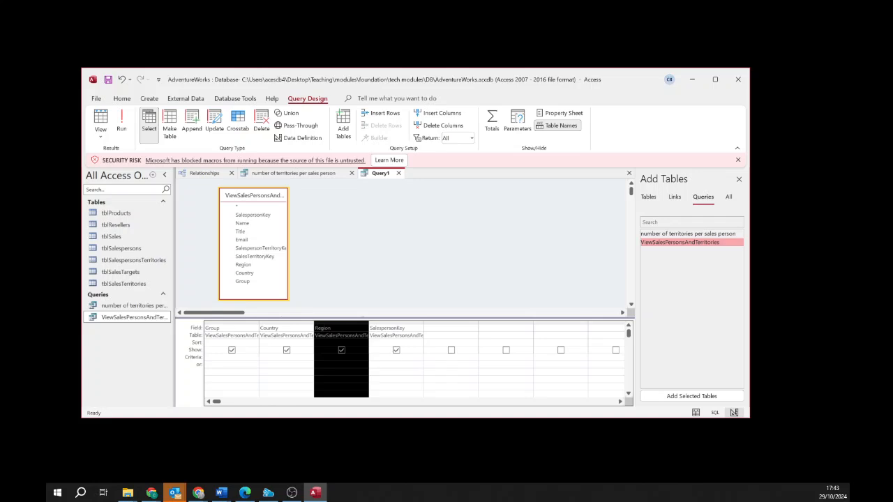
pyautogui.click(370, 371)
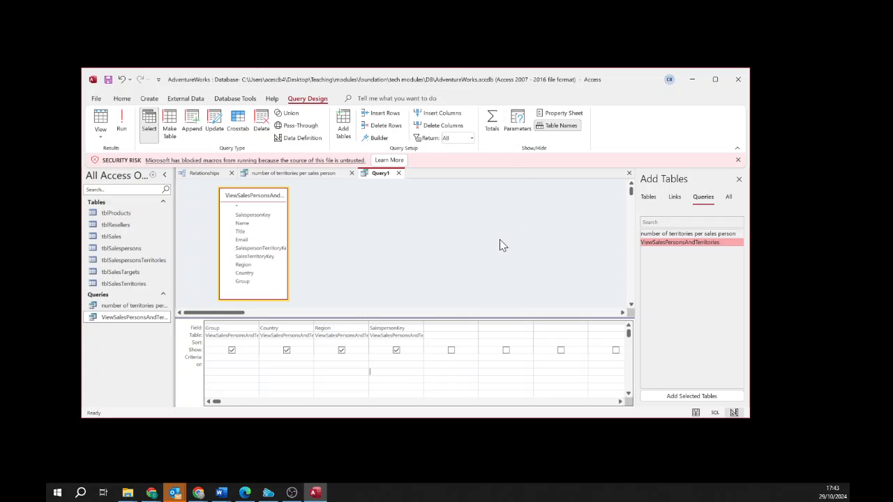
# Show the ungrouped results of Query1 and examine the SalespersonKey values in the first rows
pyautogui.click(100, 136)
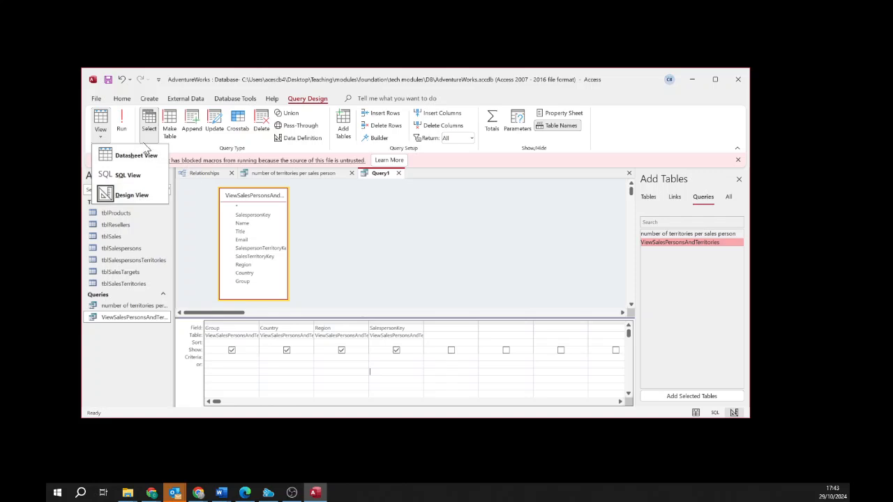
pyautogui.click(127, 155)
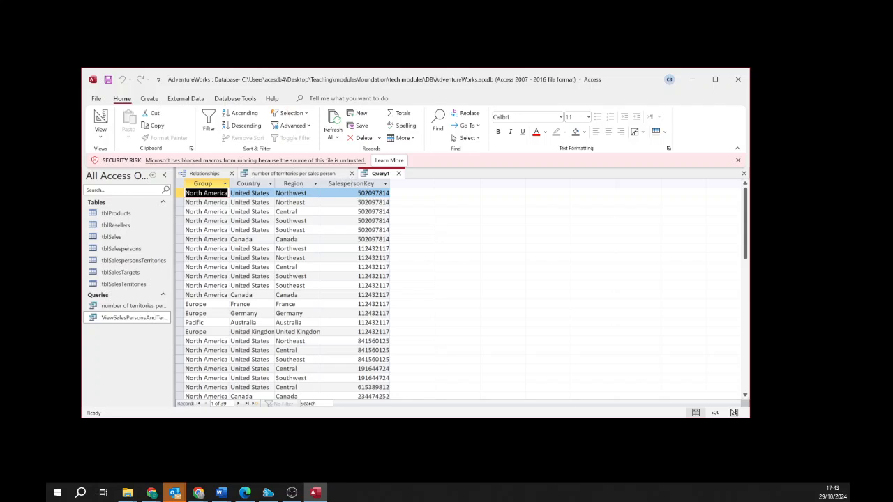
pyautogui.click(359, 202)
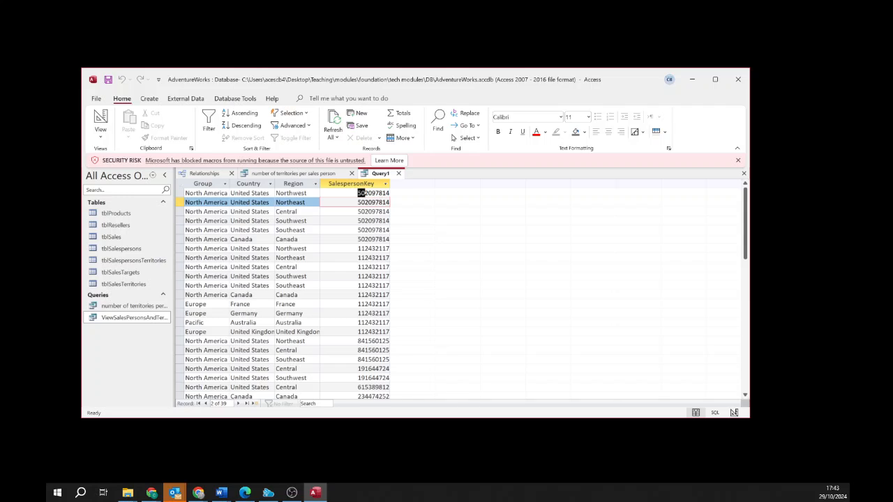
pyautogui.moveTo(361, 193); pyautogui.dragTo(389, 192)
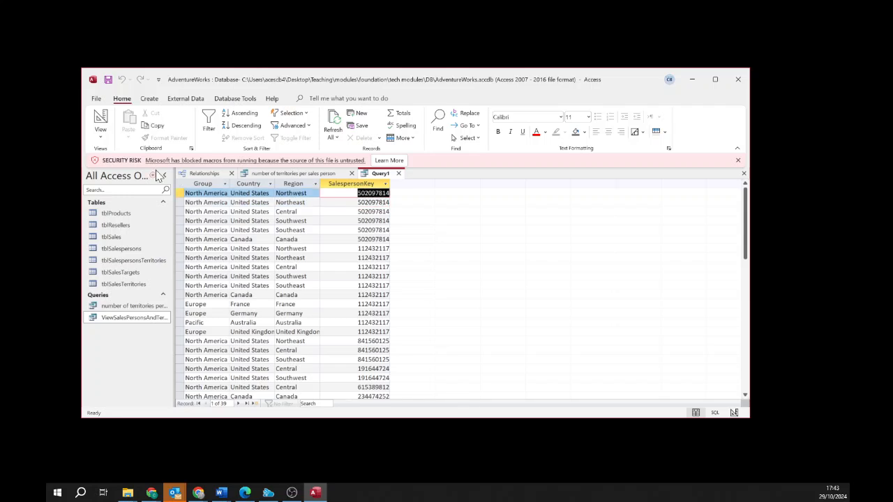
# Show the SQL statement of the new Query1 and examine its SELECT fields and FROM source
pyautogui.click(103, 141)
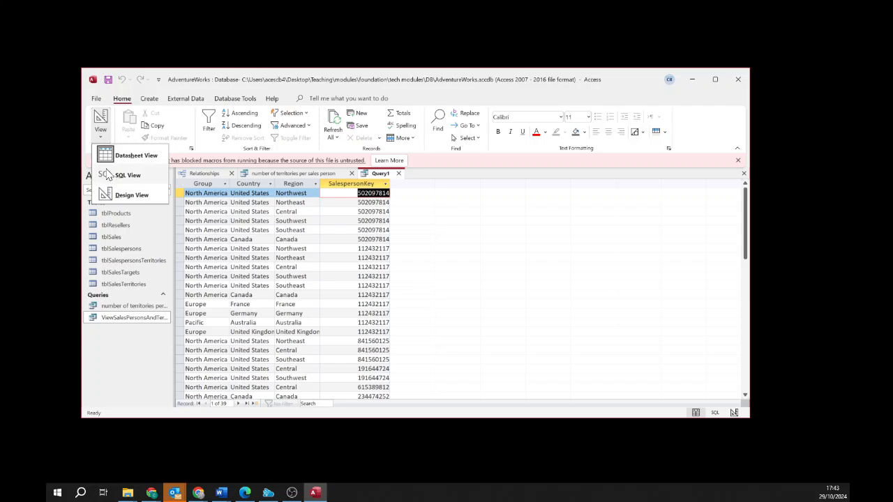
pyautogui.click(111, 174)
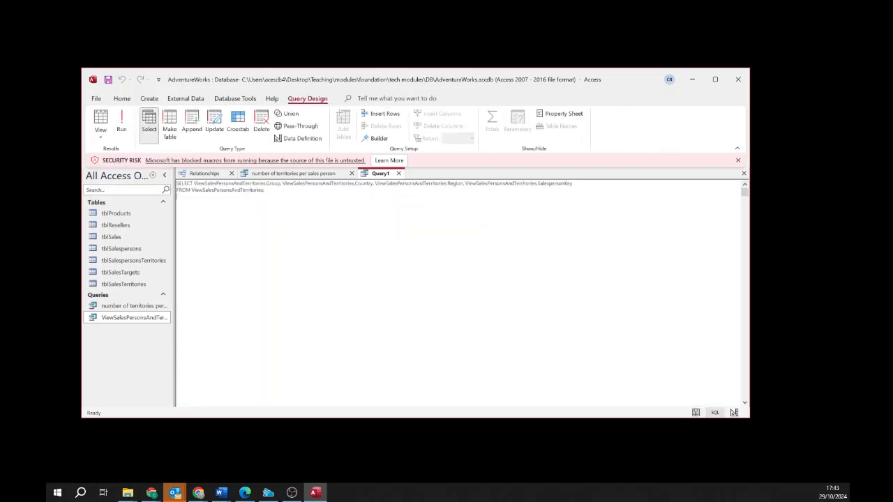
pyautogui.moveTo(204, 183); pyautogui.dragTo(554, 184)
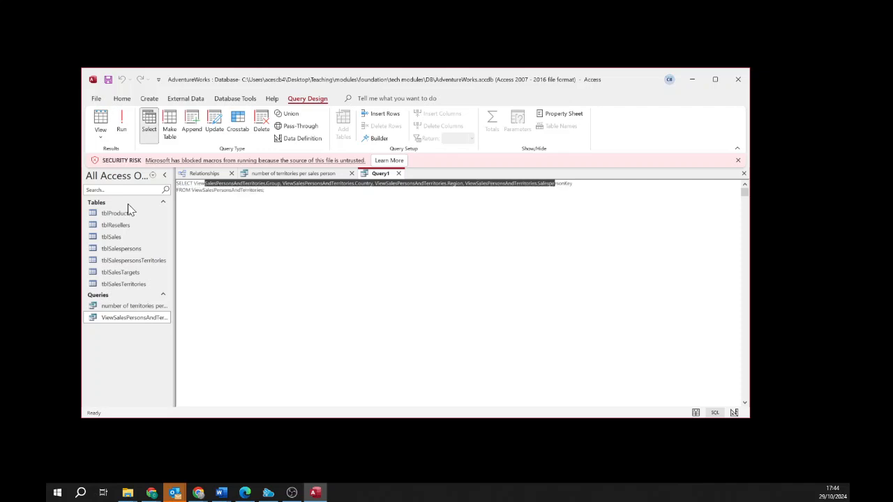
pyautogui.moveTo(192, 191); pyautogui.dragTo(263, 190)
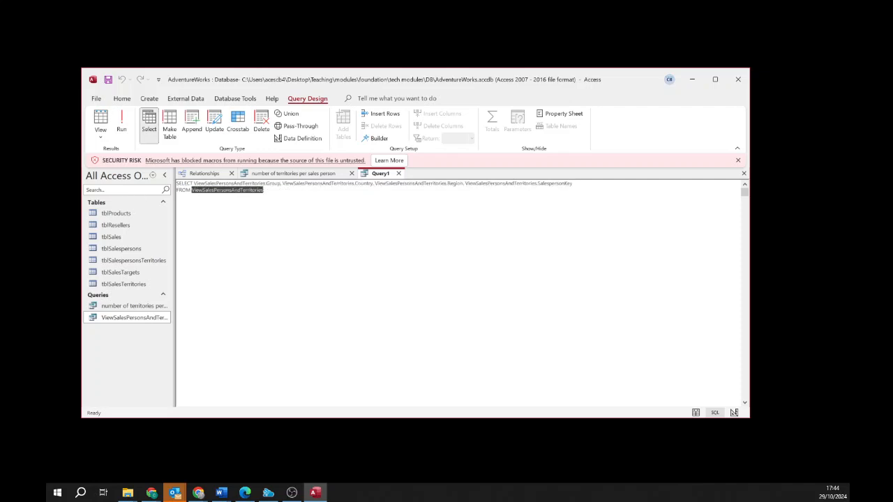
pyautogui.click(176, 196)
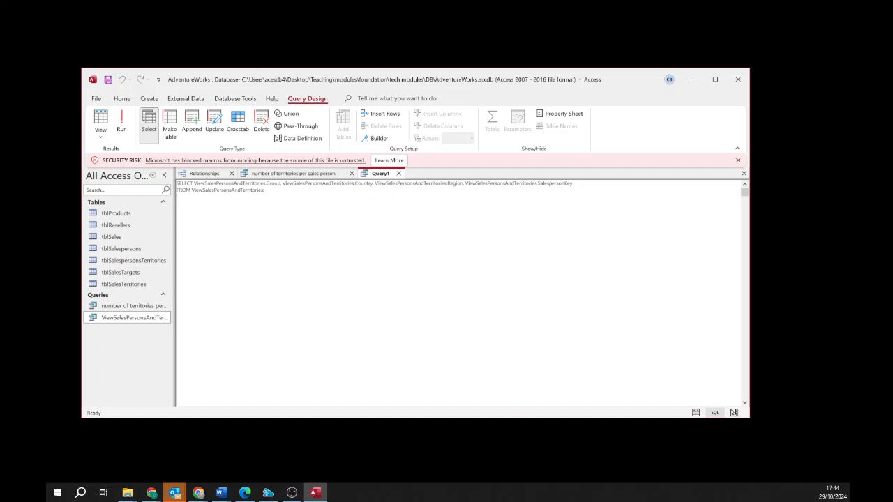
# Wrap the SalespersonKey field in the SELECT clause in a count() function
pyautogui.doubleClick(562, 183)
pyautogui.click(464, 183)
pyautogui.write('count')
pyautogui.write('(')
# Add a group by clause listing the Group, Country and Region fields copied from the SELECT clause
pyautogui.write('gr')
pyautogui.write('ou')
pyautogui.write('p')
pyautogui.write('p')
pyautogui.write(' by ;')
pyautogui.moveTo(194, 183); pyautogui.dragTo(463, 184)
pyautogui.hotkey('ctrl', 'c')
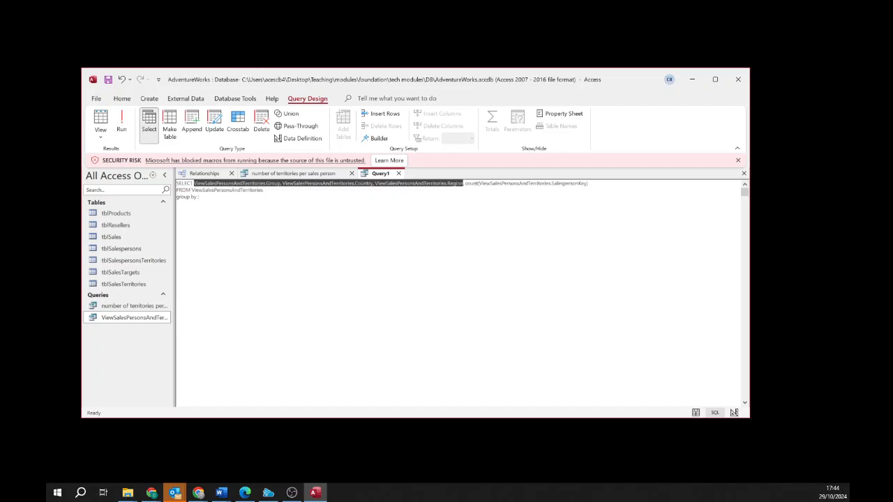
pyautogui.click(199, 197)
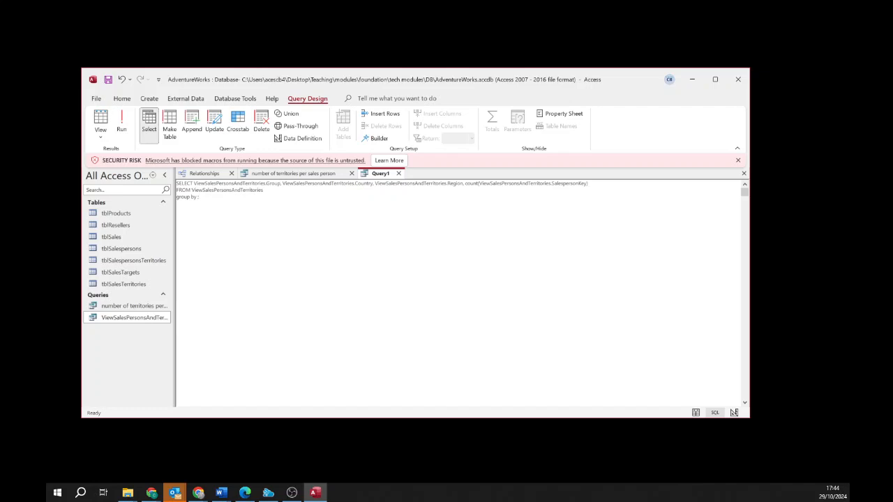
pyautogui.hotkey('ctrl', 'v')
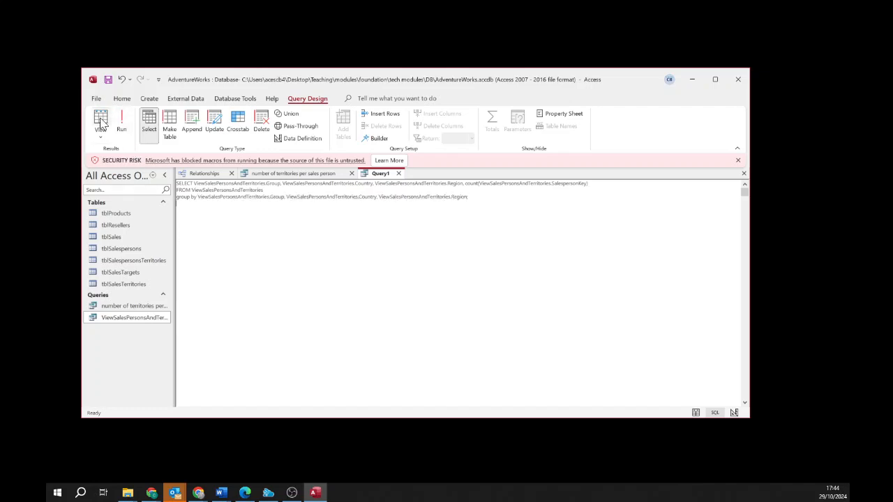
# Show the grouped results of Query1 and examine the salesperson counts in the France and Germany rows
pyautogui.click(101, 120)
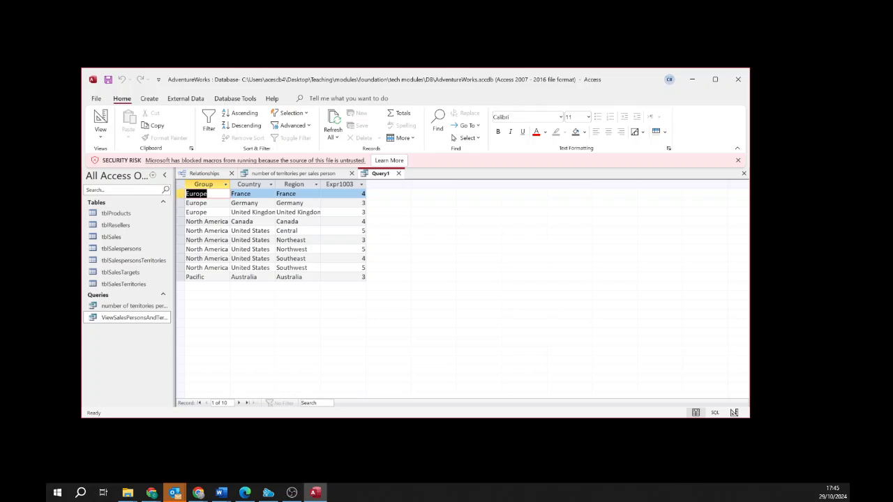
pyautogui.click(179, 193)
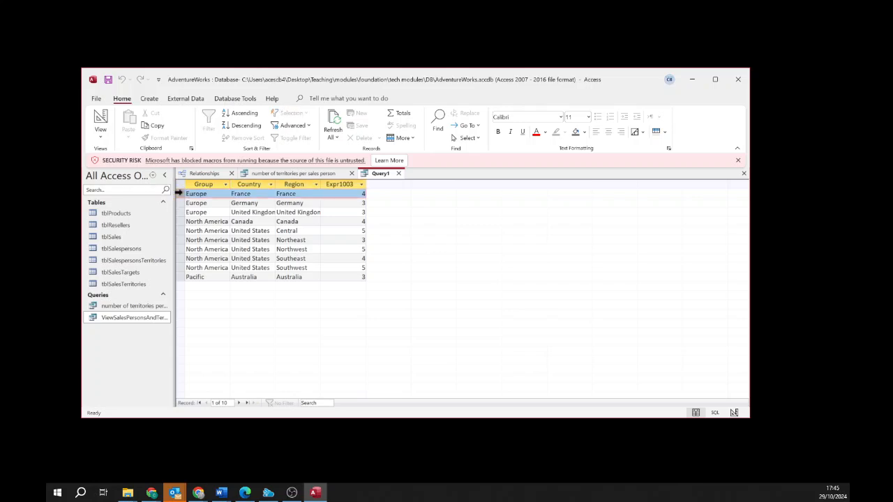
pyautogui.click(178, 202)
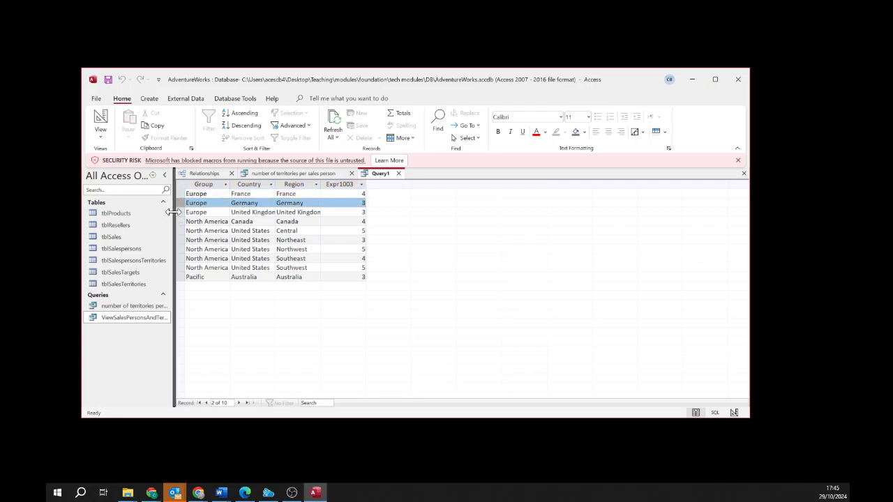
# Examine the United Kingdom and Central rows of Query1, check its design grid, and highlight the Region column in the results
pyautogui.click(178, 213)
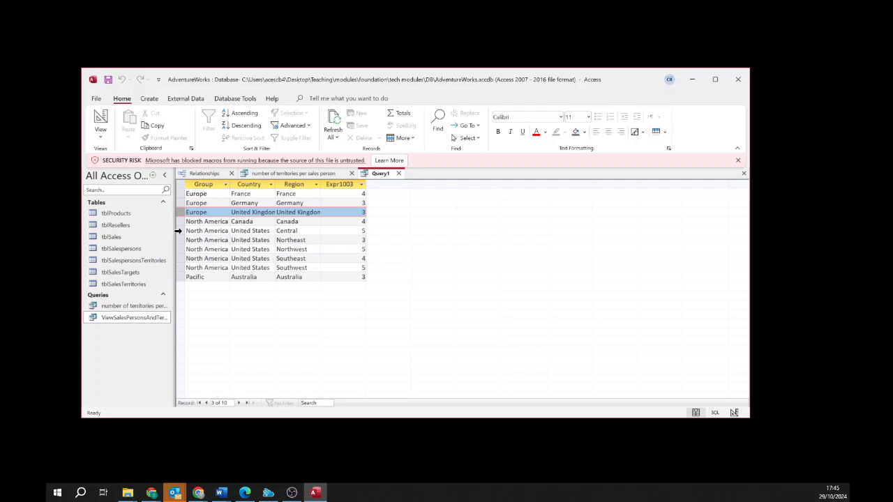
pyautogui.click(178, 231)
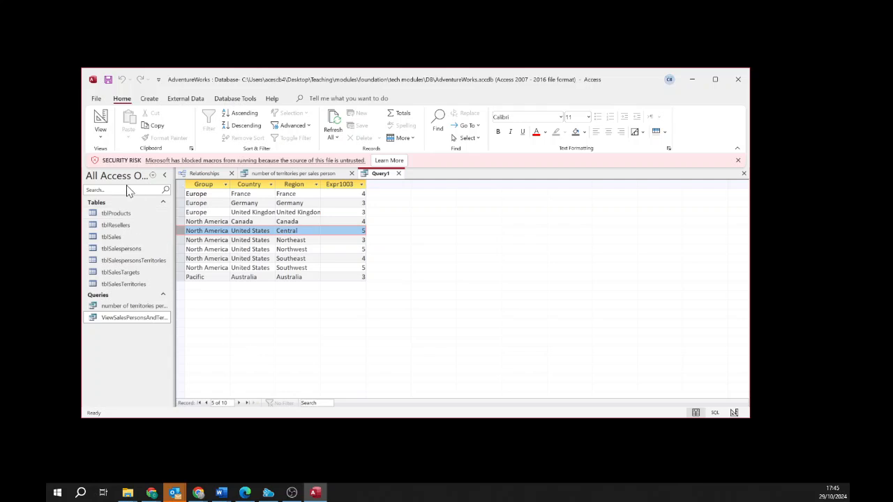
pyautogui.click(101, 119)
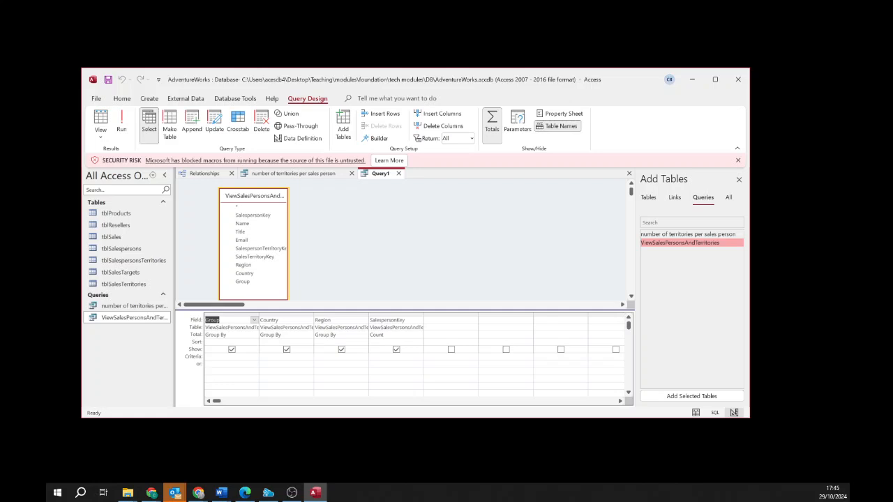
pyautogui.click(101, 123)
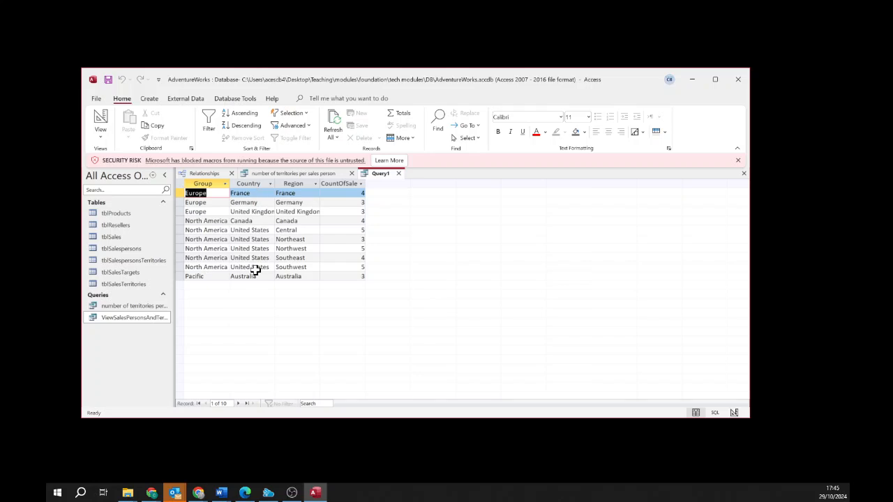
pyautogui.click(291, 183)
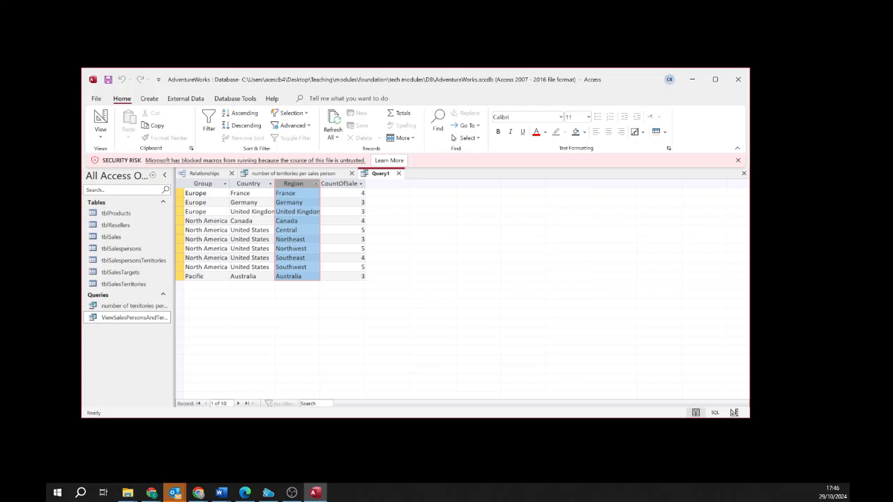
# Cut the Region field from the design grid of Query1, leaving Group, Country and the SalespersonKey count
pyautogui.click(102, 139)
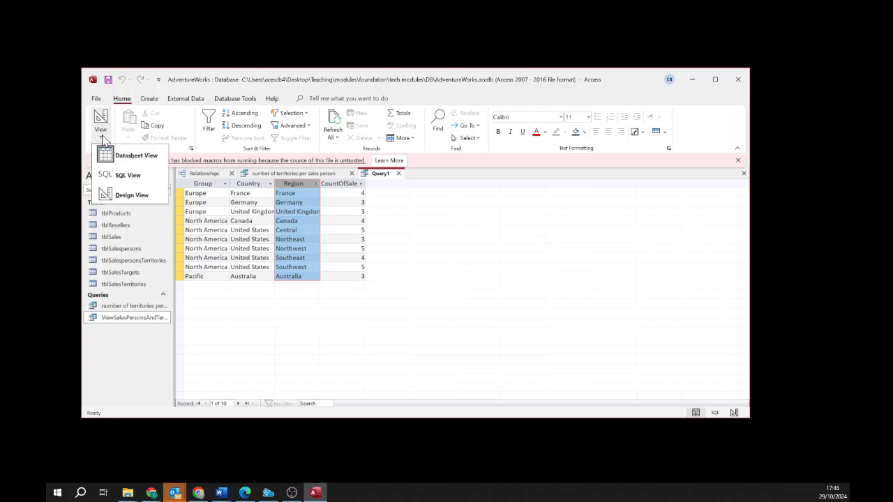
pyautogui.click(107, 195)
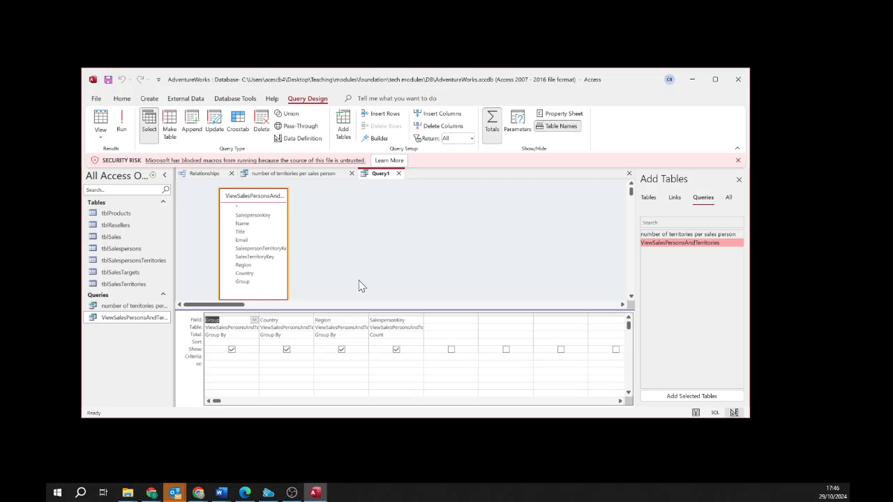
pyautogui.click(340, 315)
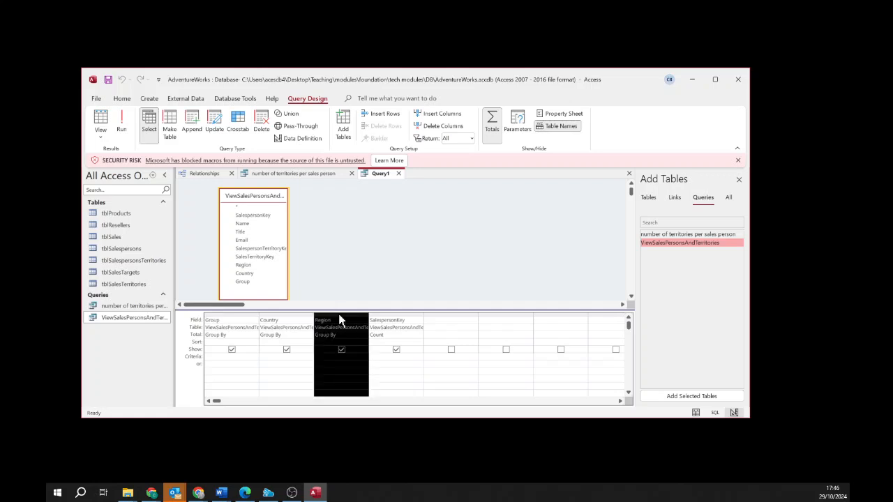
pyautogui.rightClick(341, 320)
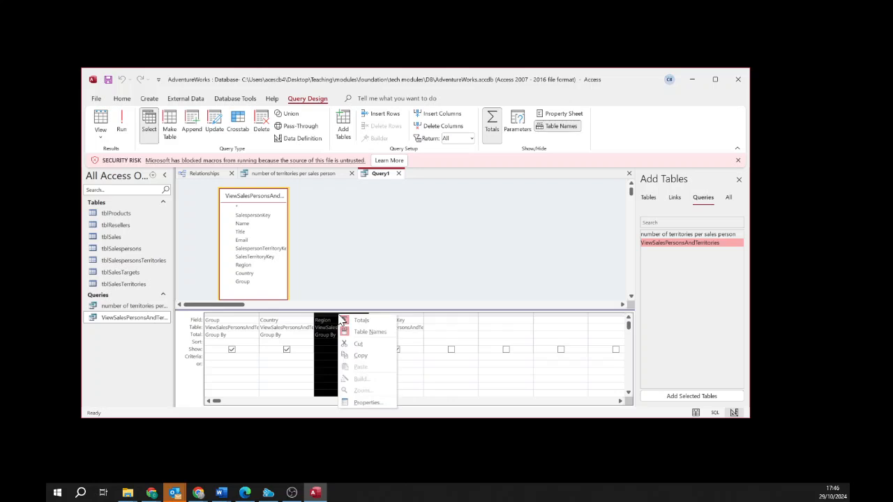
pyautogui.click(357, 344)
pyautogui.click(315, 378)
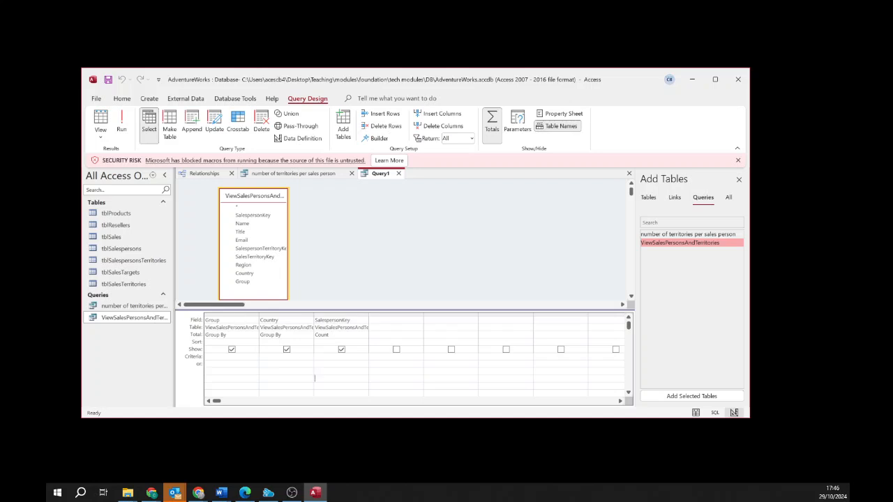
# Show the results of Query1 grouped by country and examine the counts for the United States and the United Kingdom
pyautogui.click(219, 320)
pyautogui.click(101, 125)
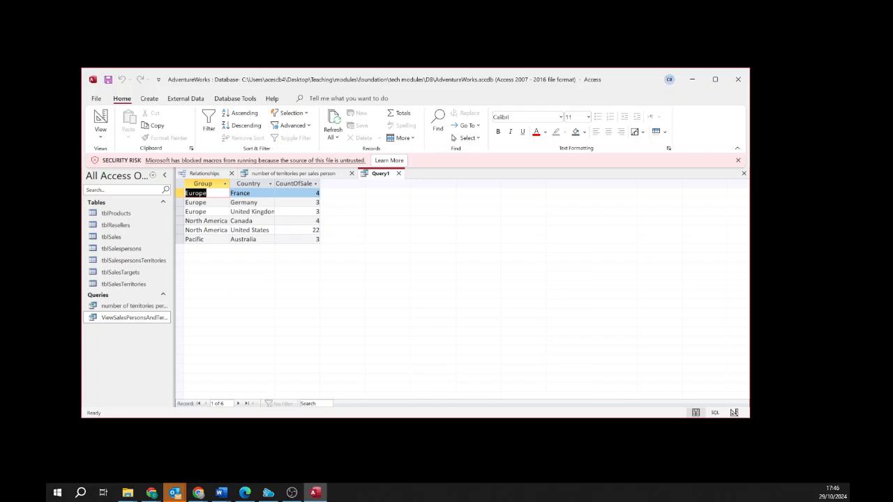
pyautogui.moveTo(312, 230); pyautogui.dragTo(321, 229)
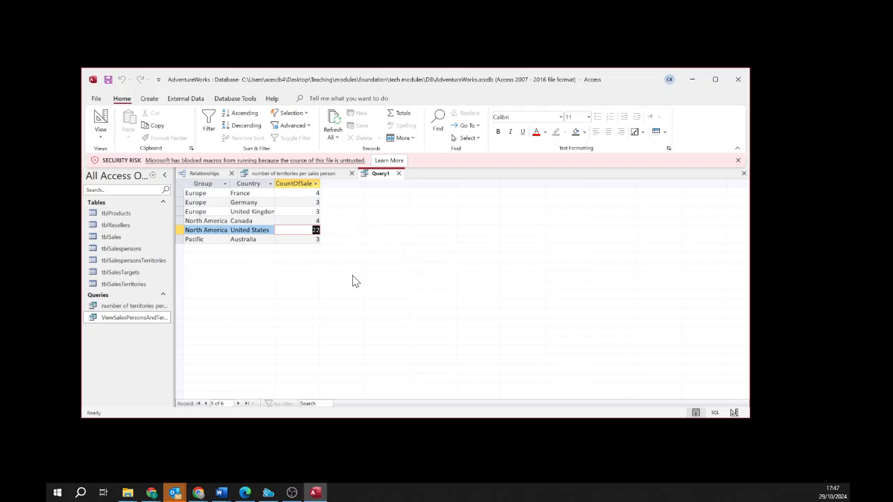
pyautogui.click(296, 209)
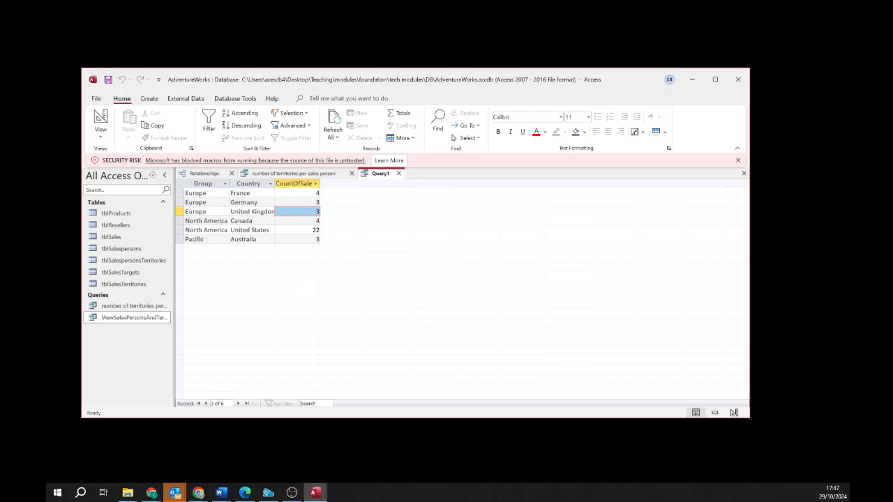
# Show the SQL statement of Query1 and examine its SELECT fields, FROM source and GROUP BY clause
pyautogui.click(102, 140)
pyautogui.click(107, 175)
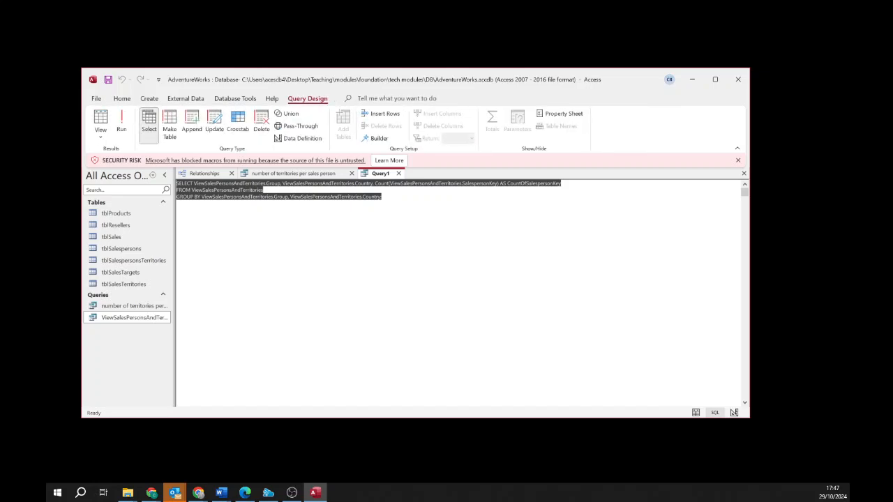
pyautogui.click(178, 203)
pyautogui.moveTo(204, 184); pyautogui.dragTo(344, 184)
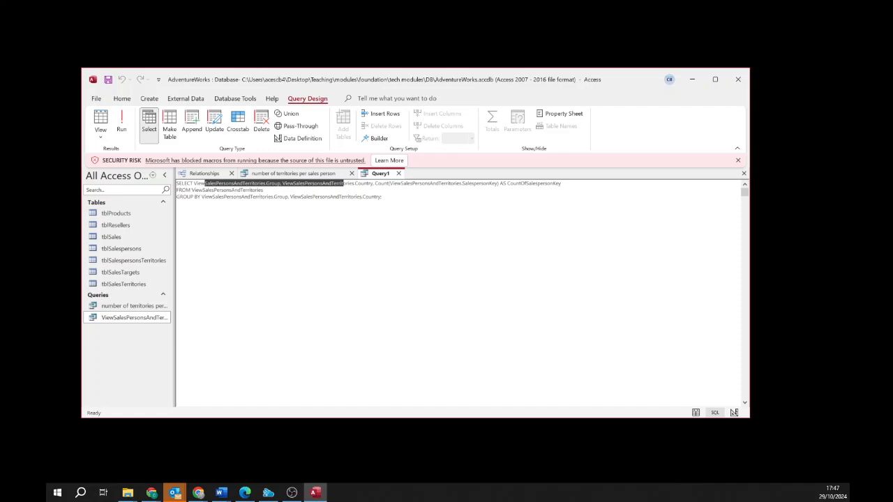
pyautogui.click(177, 203)
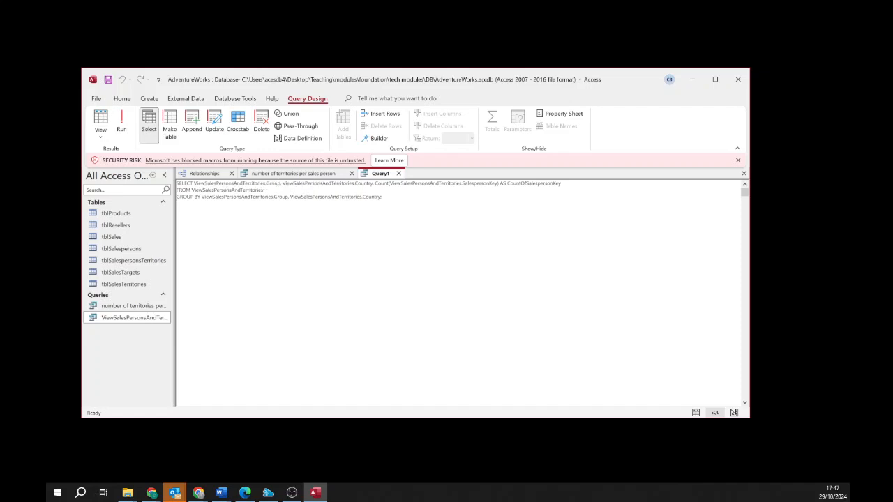
pyautogui.moveTo(194, 189); pyautogui.dragTo(262, 190)
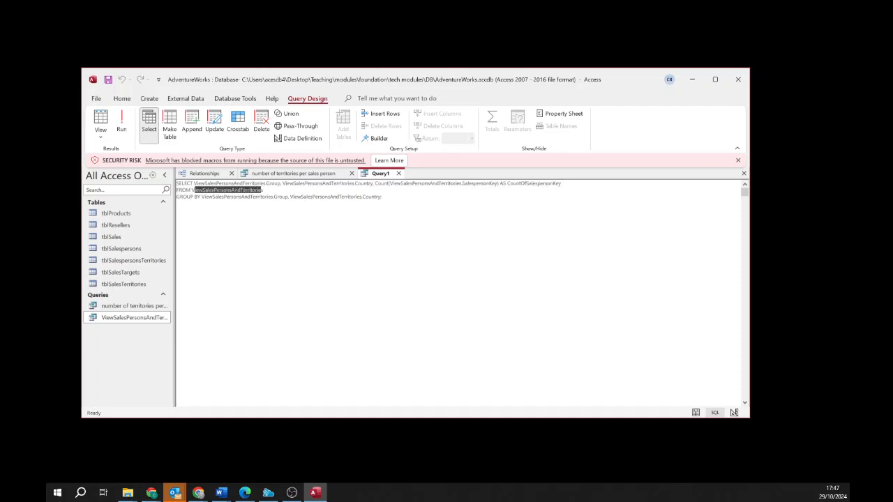
pyautogui.doubleClick(131, 320)
pyautogui.moveTo(187, 197); pyautogui.dragTo(355, 196)
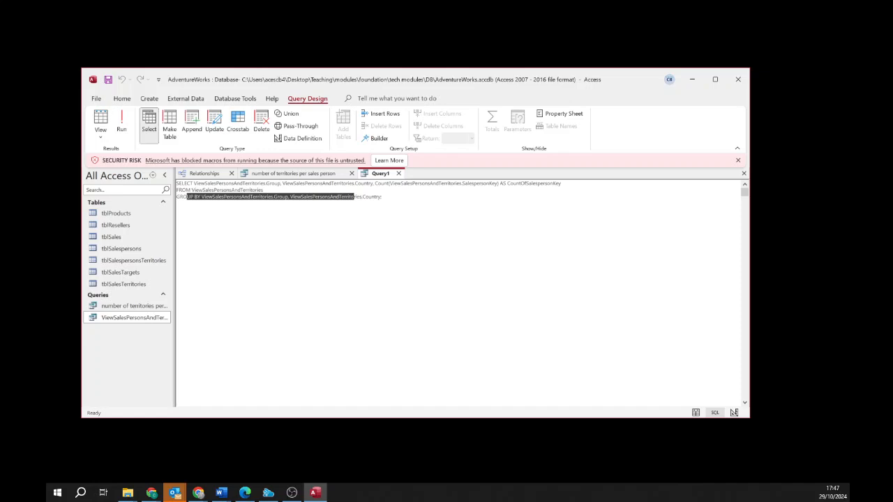
pyautogui.click(177, 204)
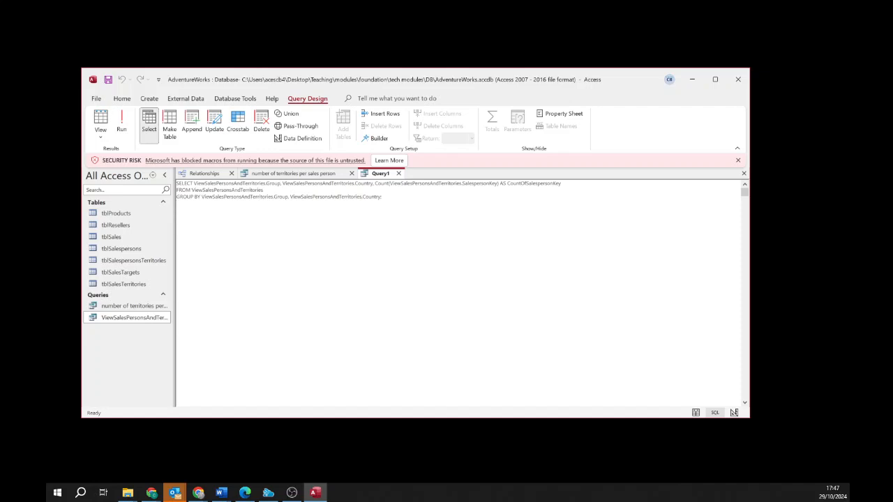
# Run Query1 to view its country counts, and return to its SQL statement to review it
pyautogui.click(122, 120)
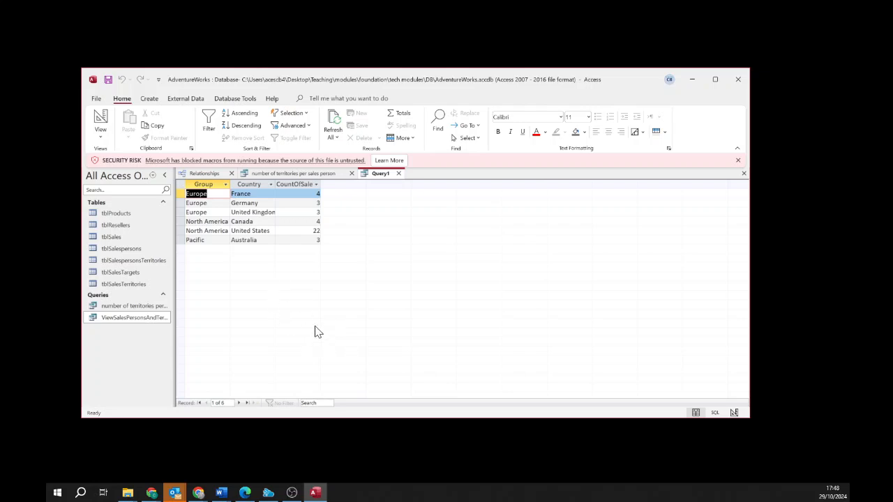
pyautogui.click(101, 137)
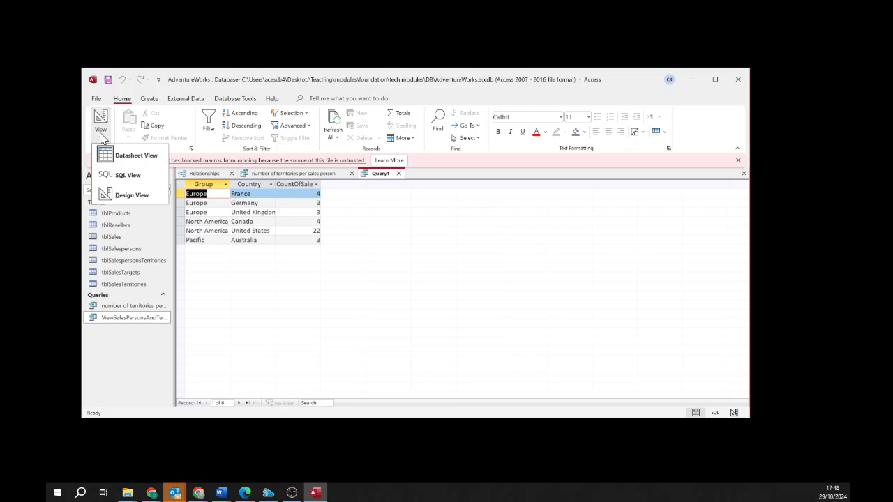
pyautogui.click(117, 179)
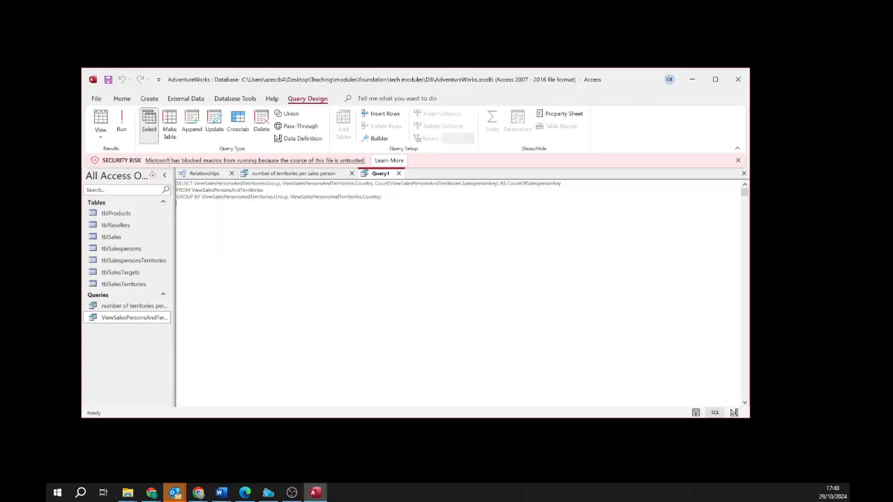
pyautogui.moveTo(176, 204); pyautogui.dragTo(177, 184)
pyautogui.click(176, 204)
# View the SQL statement of the number of territories per sales person query for comparison, and return to Query1
pyautogui.click(126, 306)
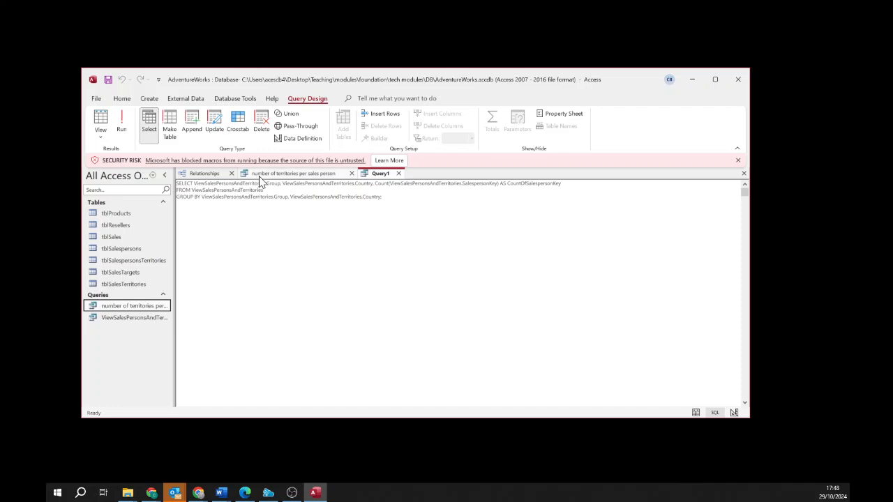
pyautogui.click(279, 173)
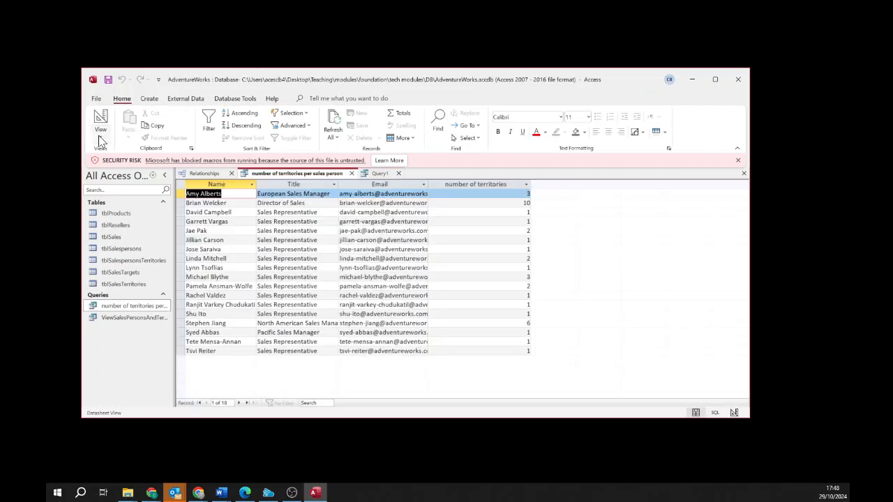
pyautogui.click(100, 133)
pyautogui.click(124, 175)
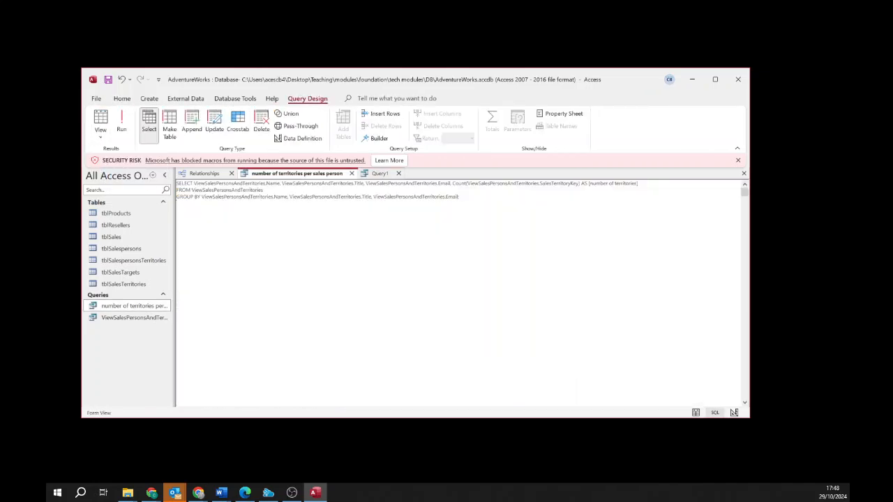
pyautogui.click(369, 174)
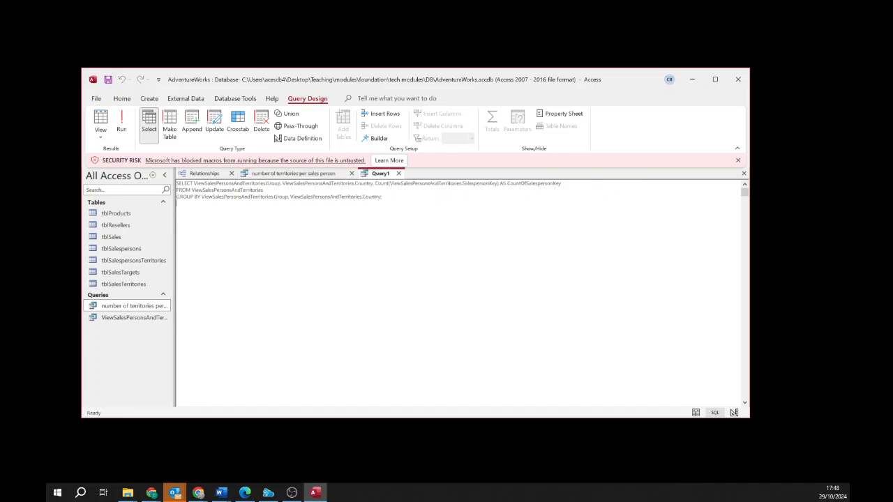
# Save Query1 under the name "number of salespersons per country"
pyautogui.click(110, 83)
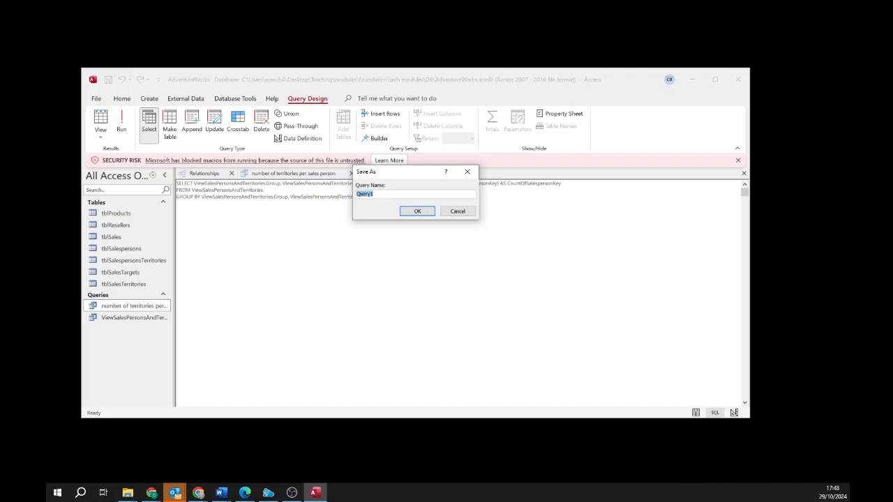
pyautogui.write('n')
pyautogui.write('umber of ')
pyautogui.write('sals')
pyautogui.write('es')
pyautogui.write('persons ')
pyautogui.write('per ')
pyautogui.write('te')
pyautogui.write('colu')
pyautogui.write('ntry')
pyautogui.press('Return')
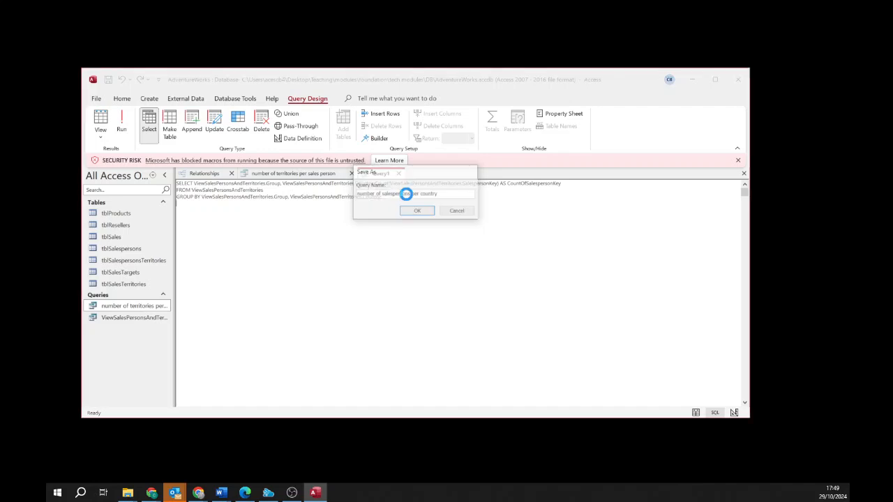